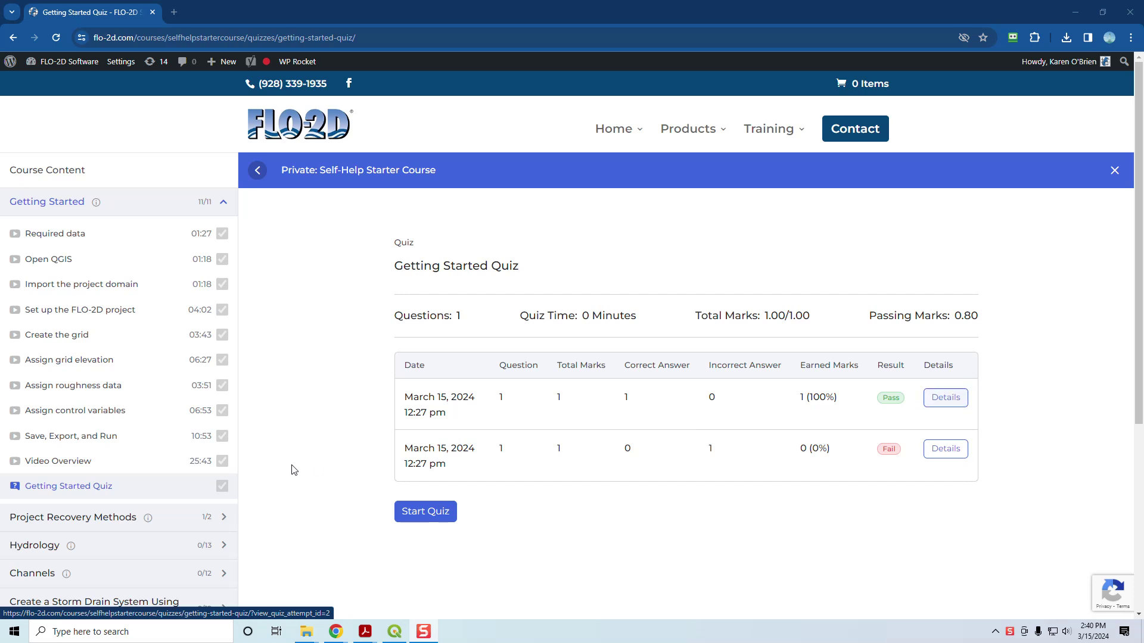
Review the details and answer explanation of the passed Getting Started Quiz attempt.
{"action": "left_click", "coordinate": [937, 404]}
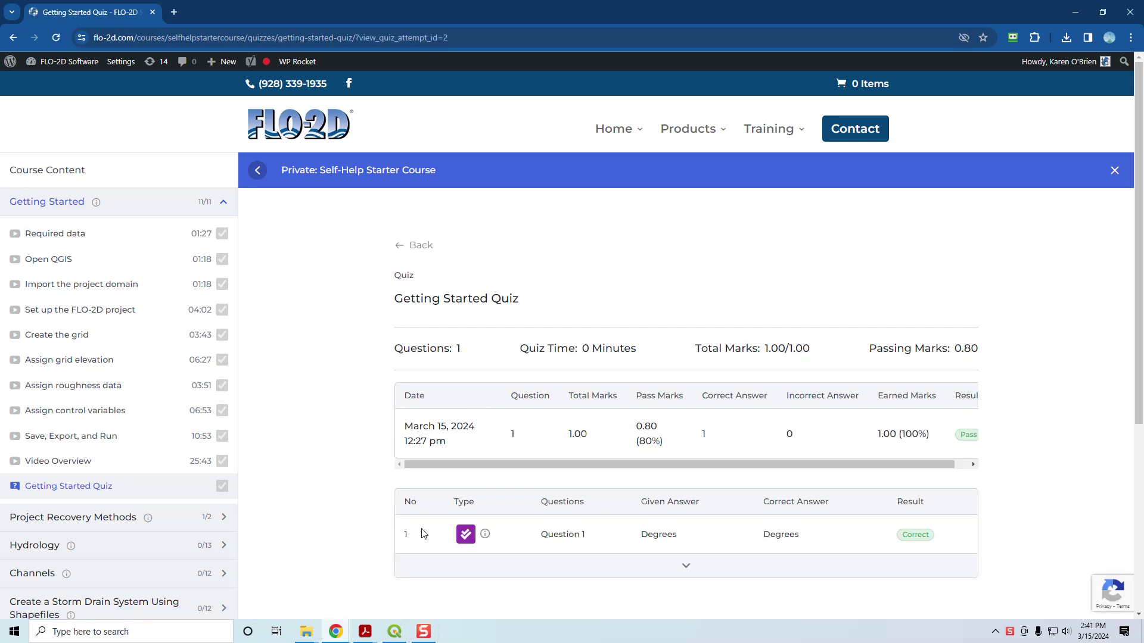
{"action": "left_click", "coordinate": [685, 569]}
{"action": "scroll", "coordinate": [337, 467], "scroll_direction": "down", "scroll_amount": 6}
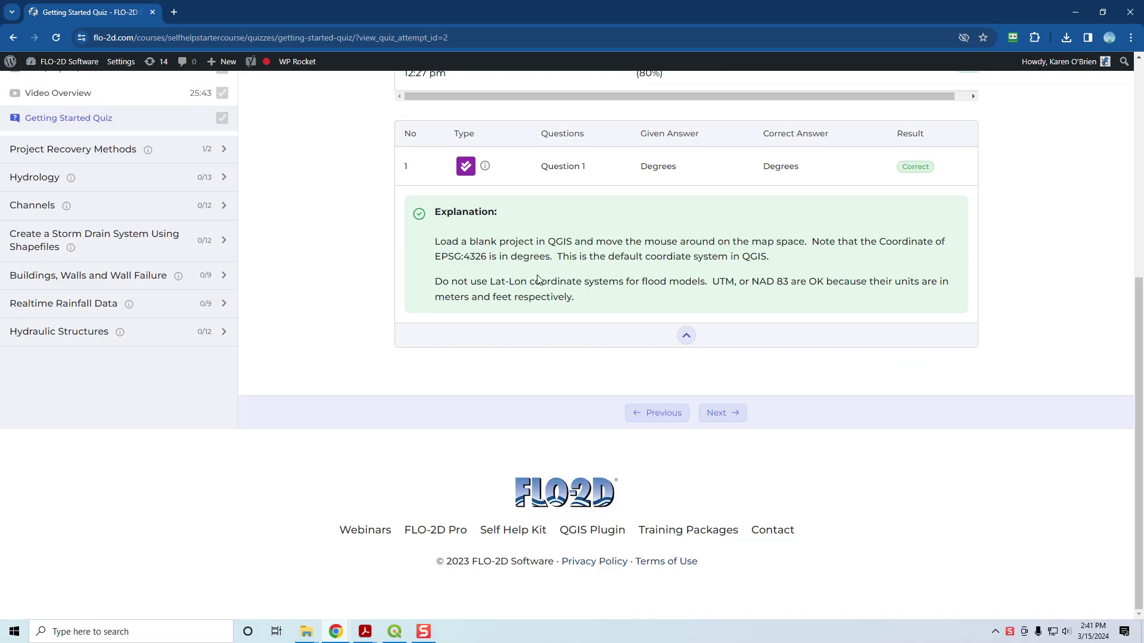
{"action": "scroll", "coordinate": [537, 279], "scroll_direction": "up", "scroll_amount": 3}
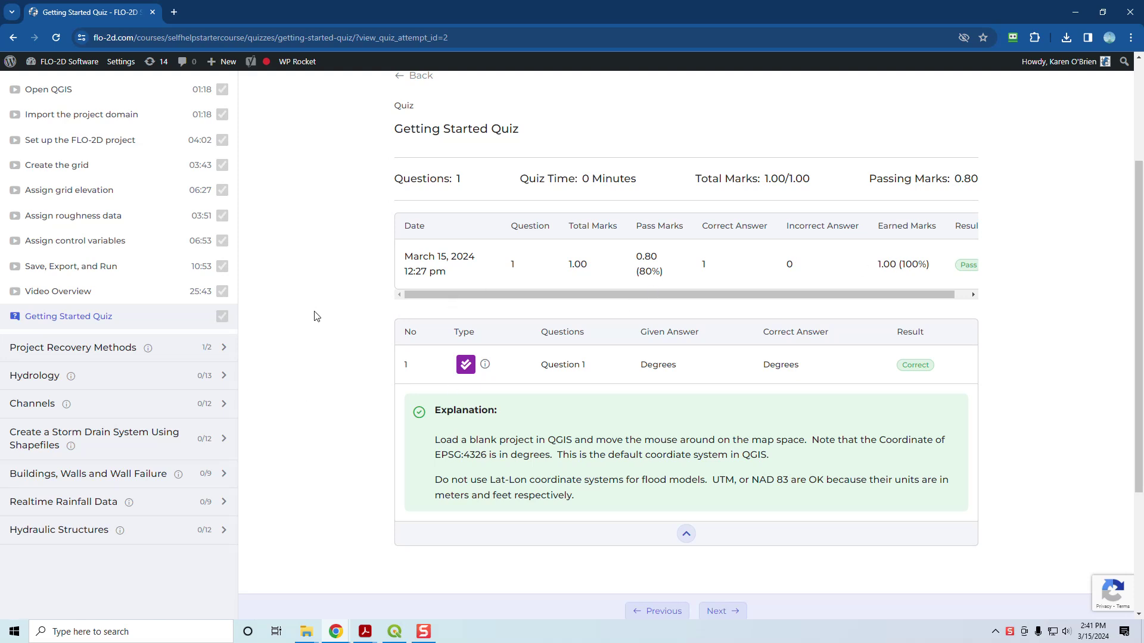
Open the Video Overview lesson of the Getting Started section and look over its page.
{"action": "left_click", "coordinate": [68, 294]}
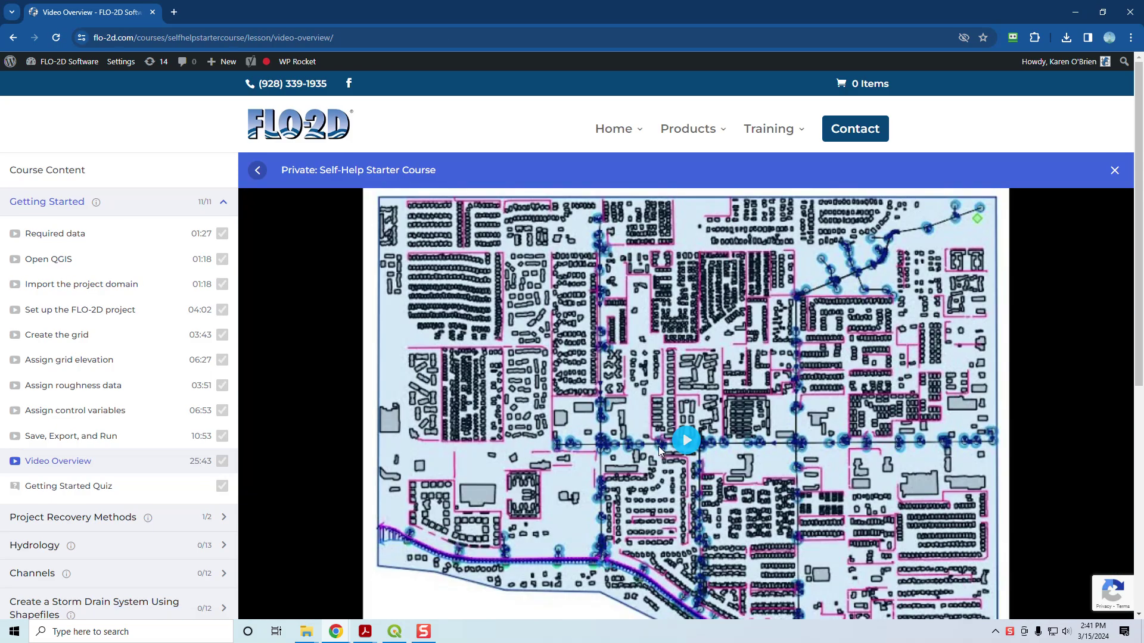
{"action": "scroll", "coordinate": [610, 471], "scroll_direction": "down", "scroll_amount": 4}
{"action": "scroll", "coordinate": [445, 381], "scroll_direction": "up", "scroll_amount": 5}
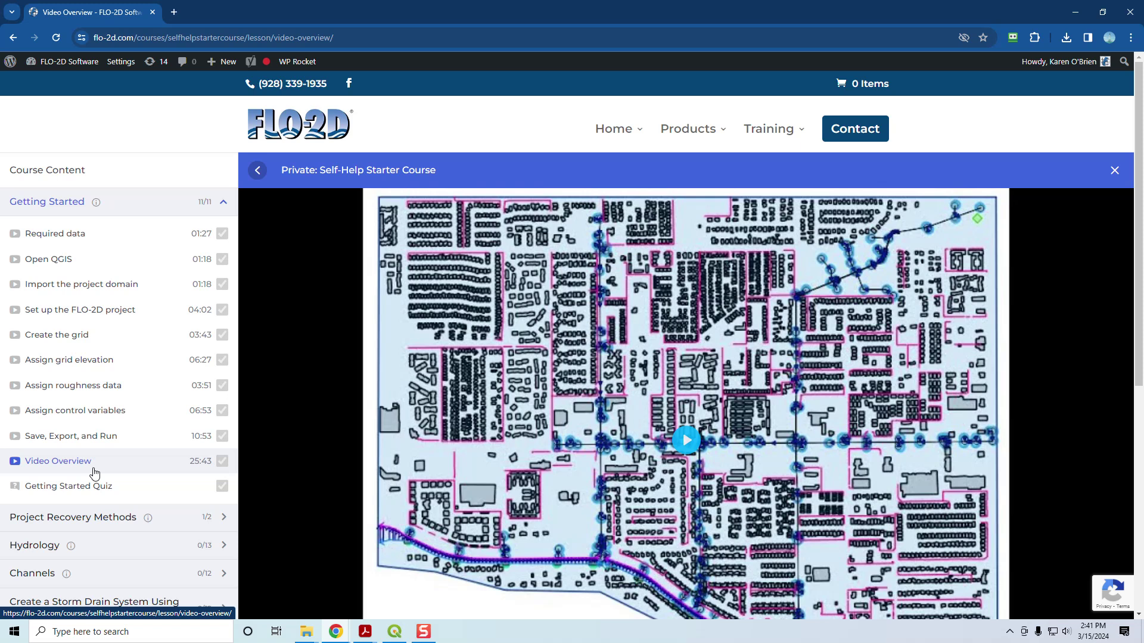
{"action": "scroll", "coordinate": [93, 472], "scroll_direction": "down", "scroll_amount": 3}
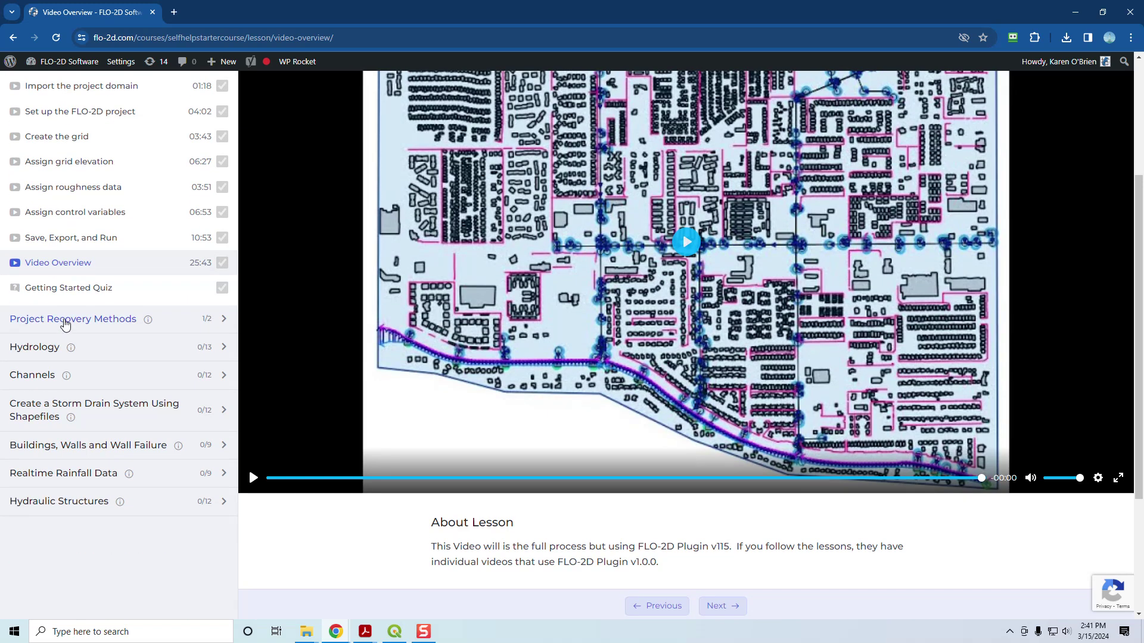
View the Backup and Recovery Plugin 115 lesson and the Backup and Recovery Plugin 1.0.0 lesson under Project Recovery Methods.
{"action": "left_click", "coordinate": [65, 322]}
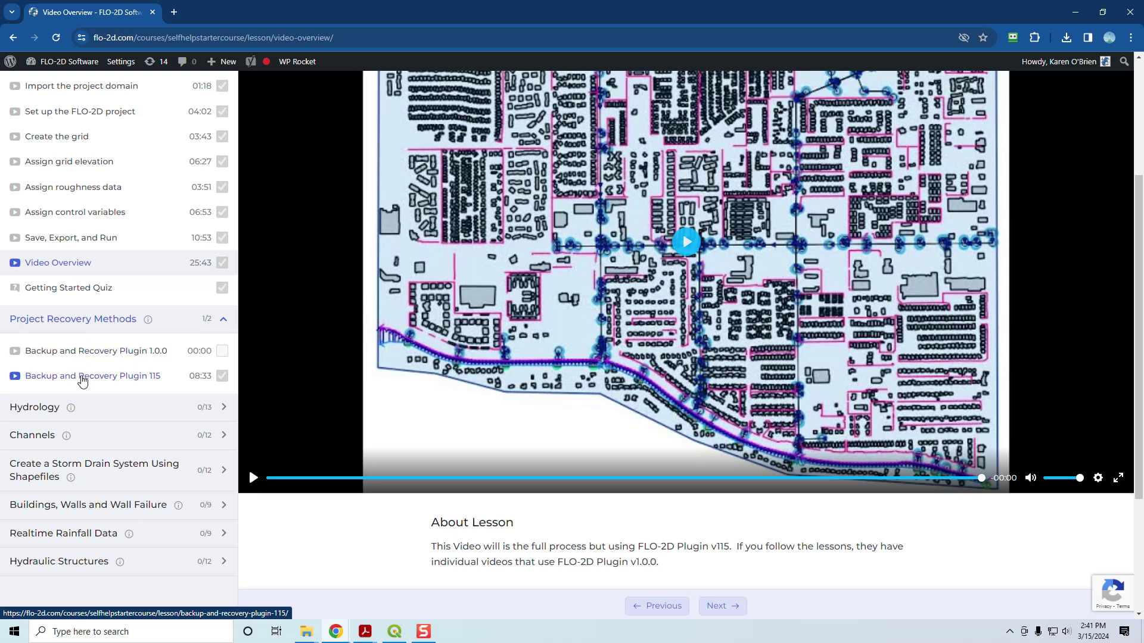
{"action": "left_click", "coordinate": [83, 381]}
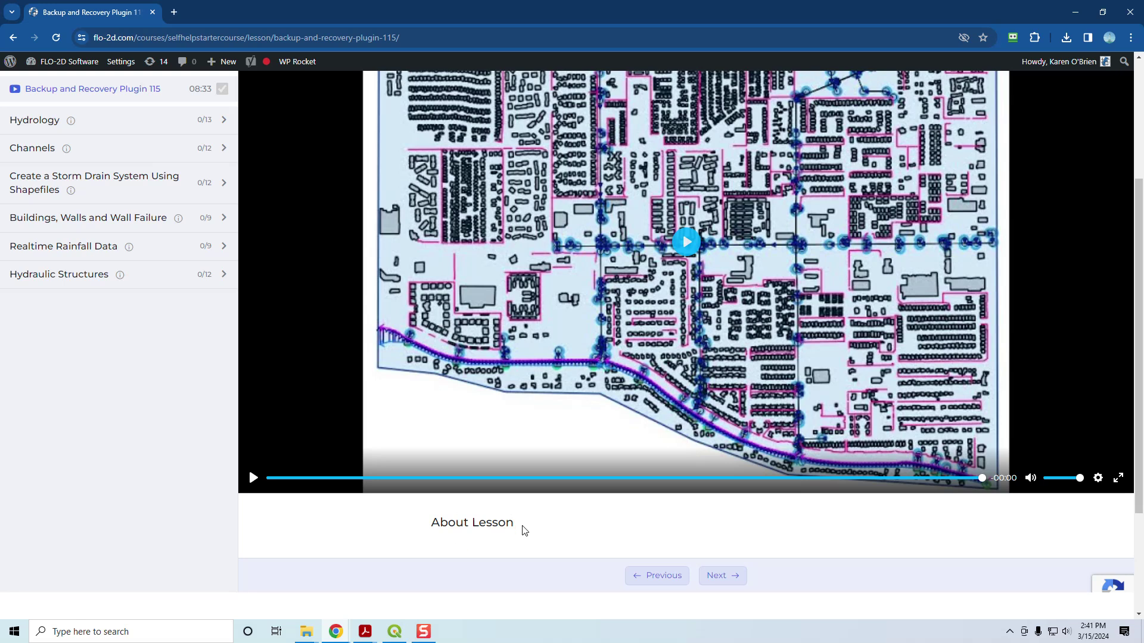
{"action": "scroll", "coordinate": [555, 366], "scroll_direction": "up", "scroll_amount": 3}
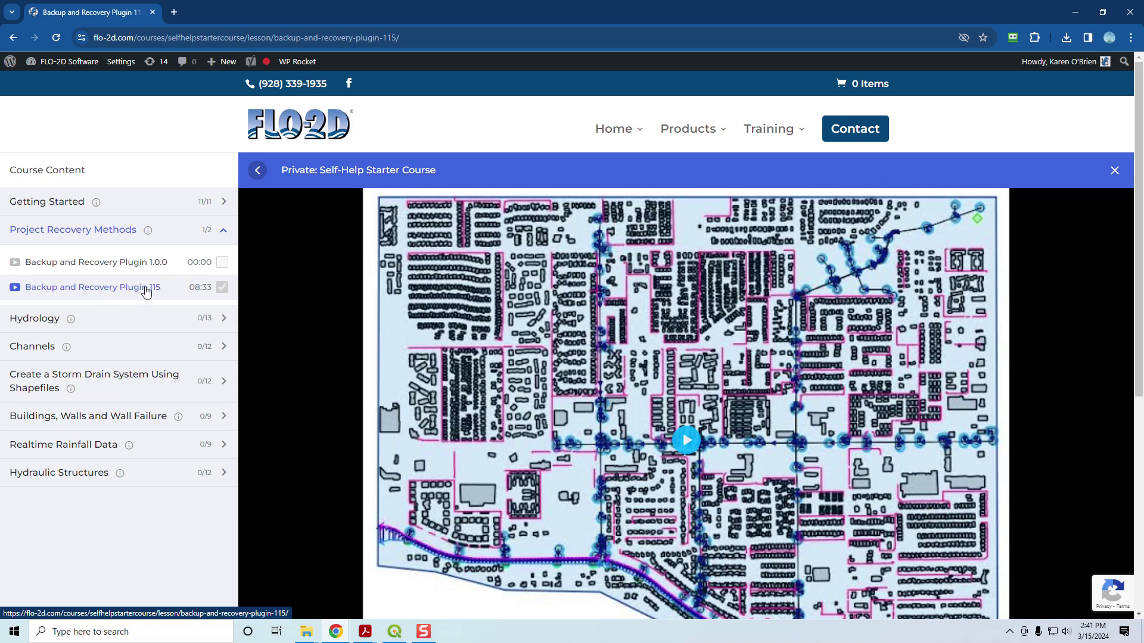
{"action": "left_click", "coordinate": [86, 263]}
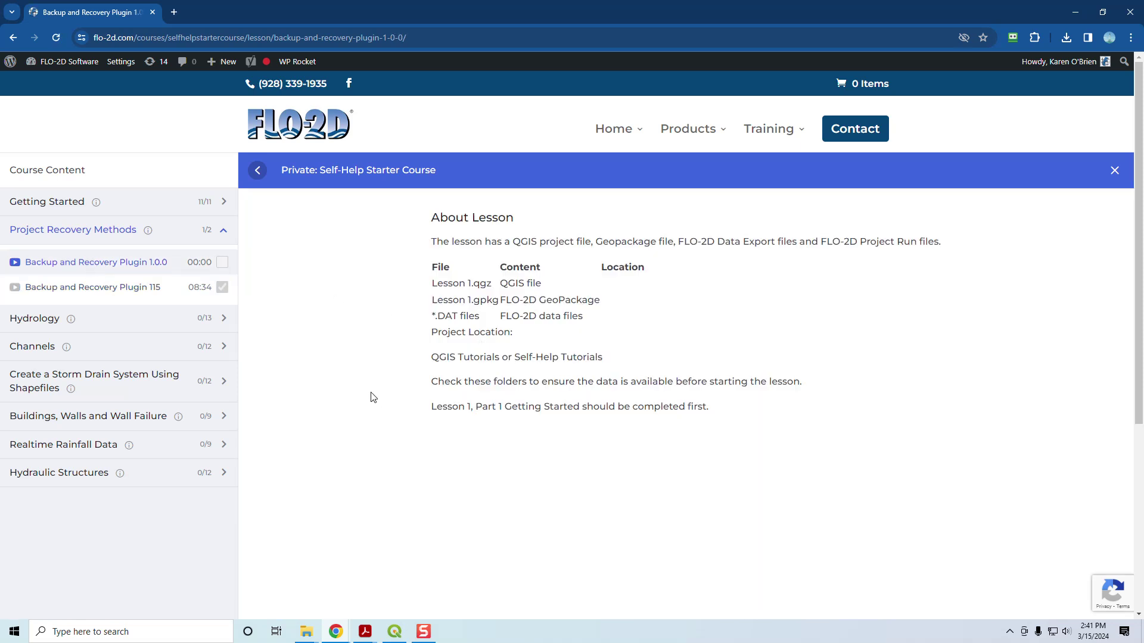
Switch to QGIS and save the Self Help Kit project.
{"action": "left_click", "coordinate": [1074, 12]}
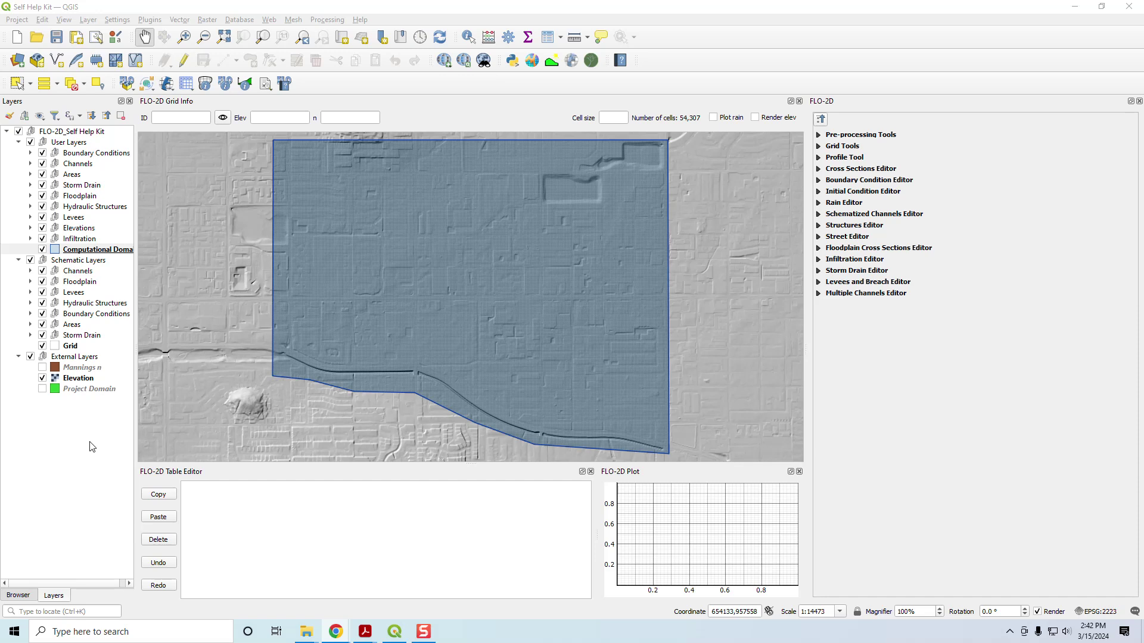
{"action": "left_click", "coordinate": [65, 481]}
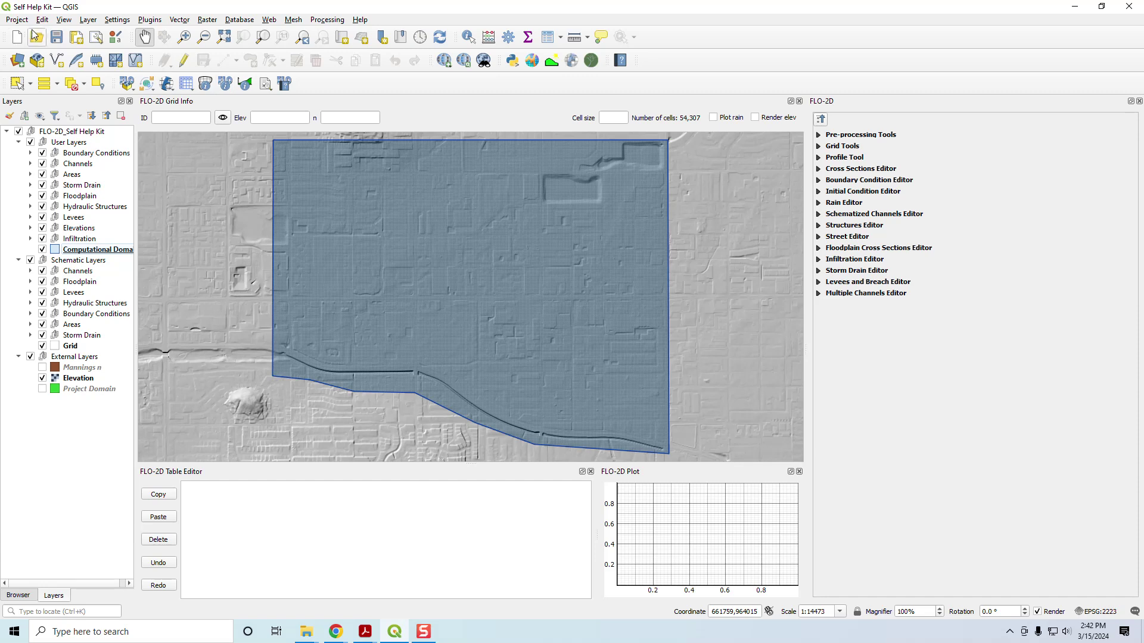
{"action": "left_click", "coordinate": [56, 37]}
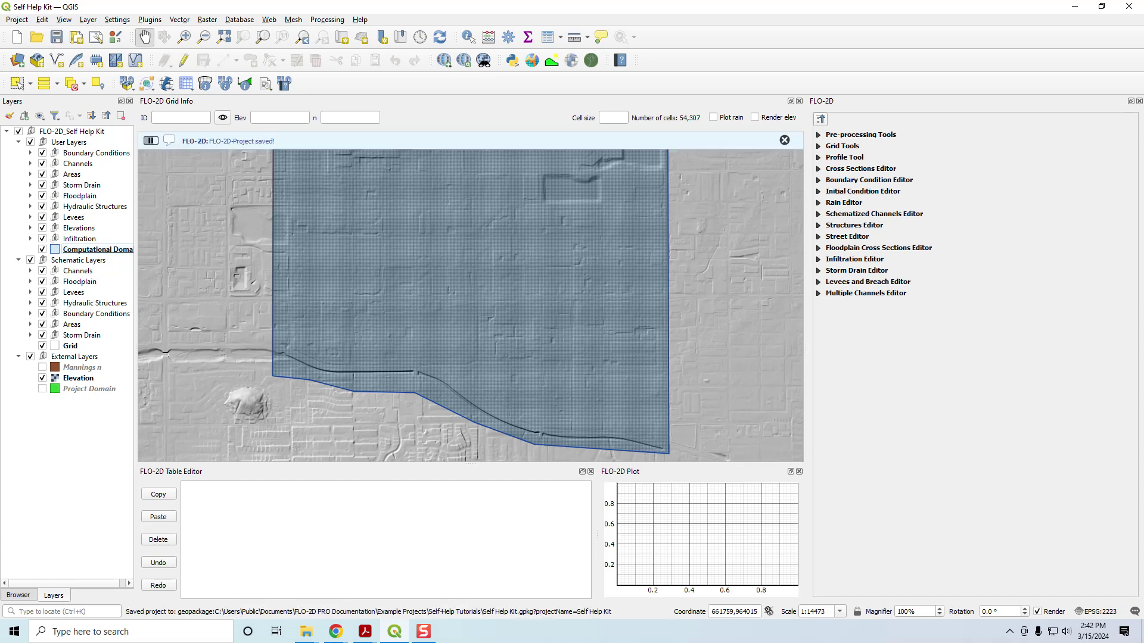
Save the project again after toggling the Elevation layer off and back on, and close QGIS.
{"action": "left_click", "coordinate": [42, 378]}
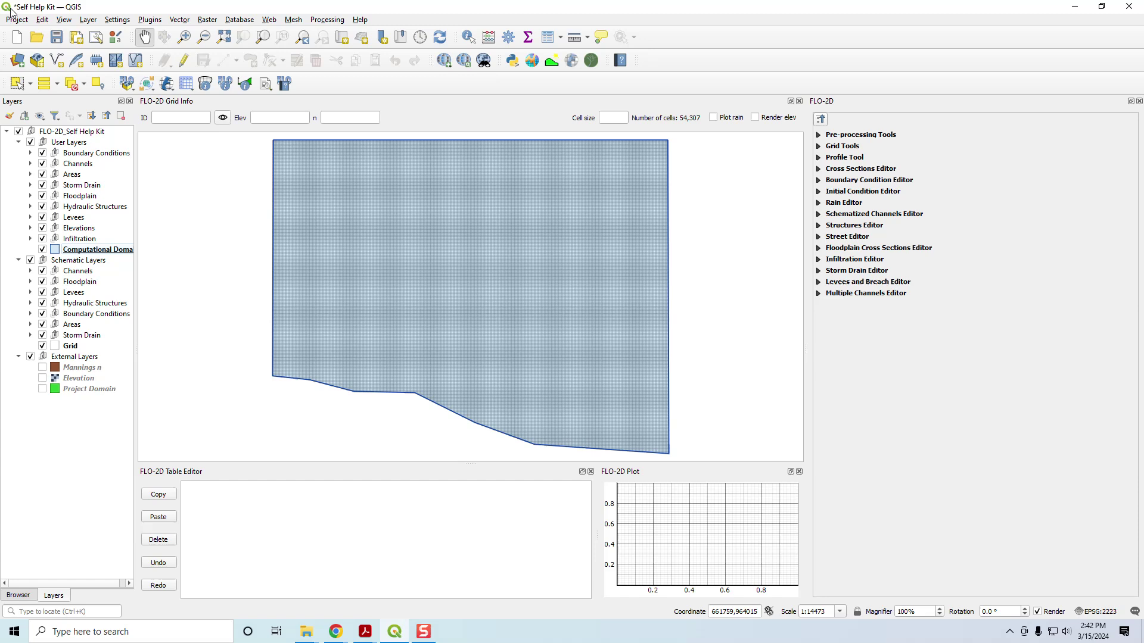
{"action": "left_click", "coordinate": [42, 378]}
{"action": "left_click", "coordinate": [57, 37]}
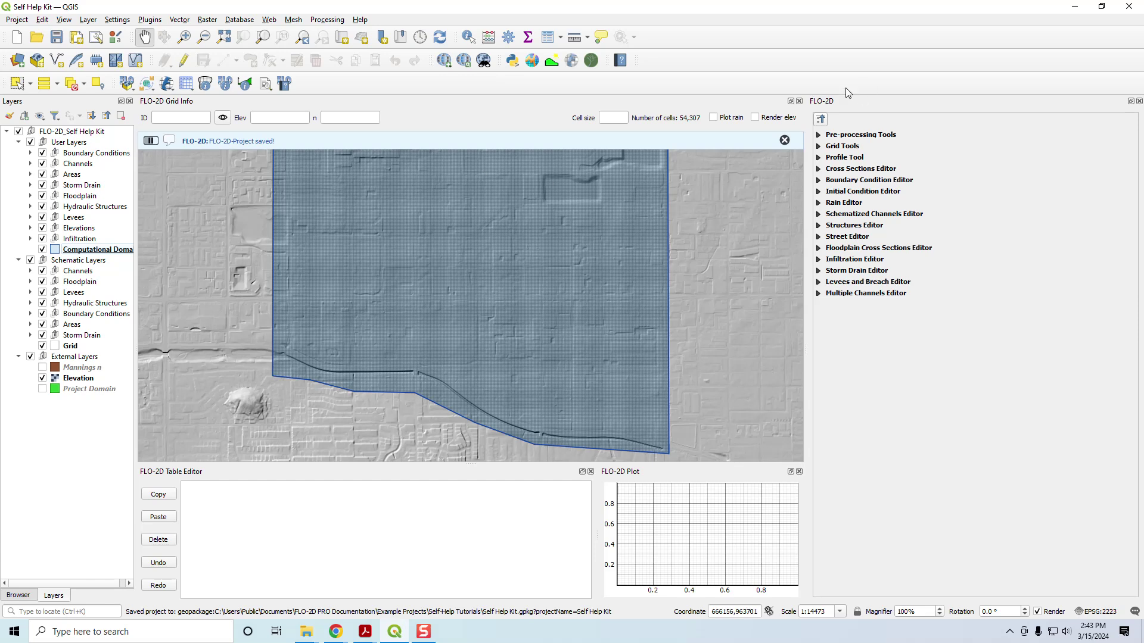
{"action": "left_click", "coordinate": [1129, 6]}
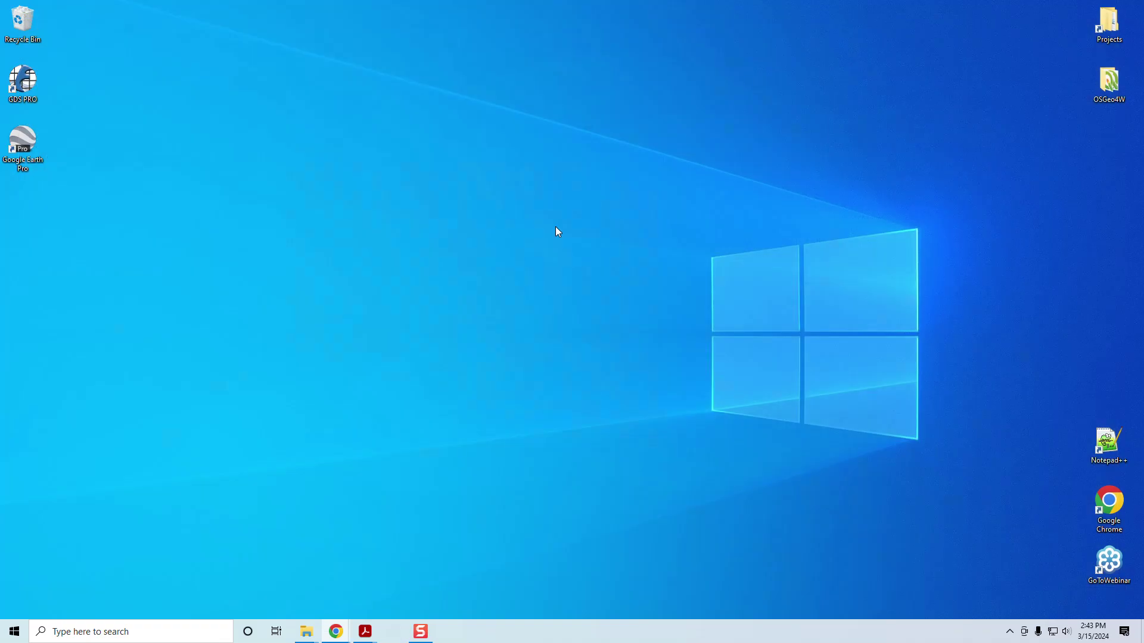
Open the Self-Help Tutorials folder in File Explorer and select Self Help Kit.gpkg after checking the QGIS Lesson 1 subfolder.
{"action": "mouse_move", "coordinate": [306, 631]}
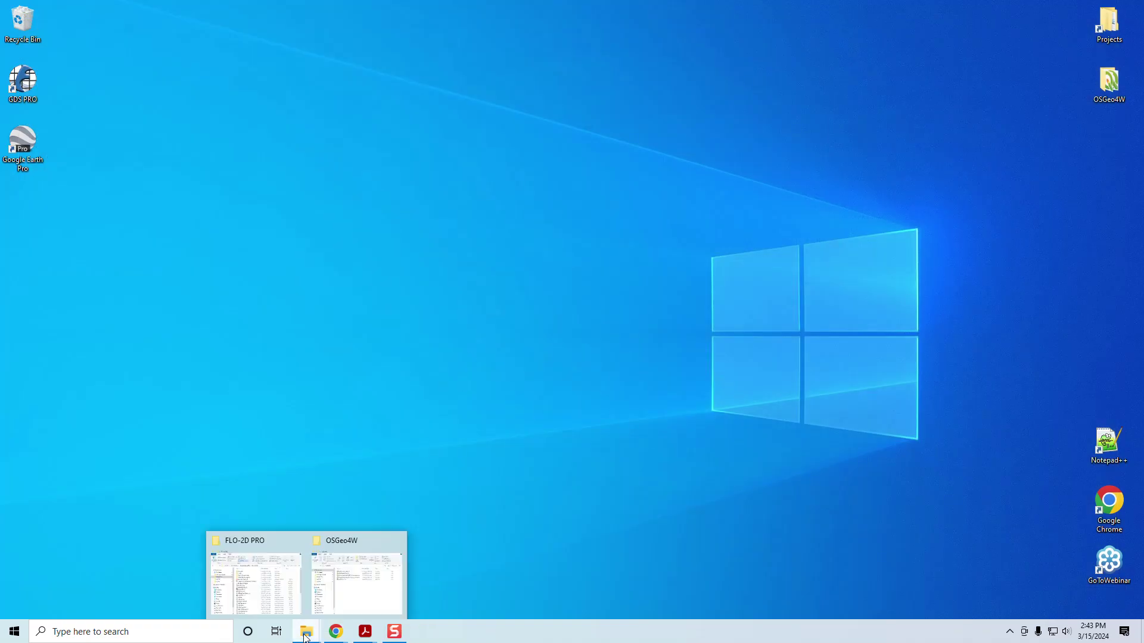
{"action": "left_click", "coordinate": [298, 584]}
{"action": "left_click", "coordinate": [534, 241]}
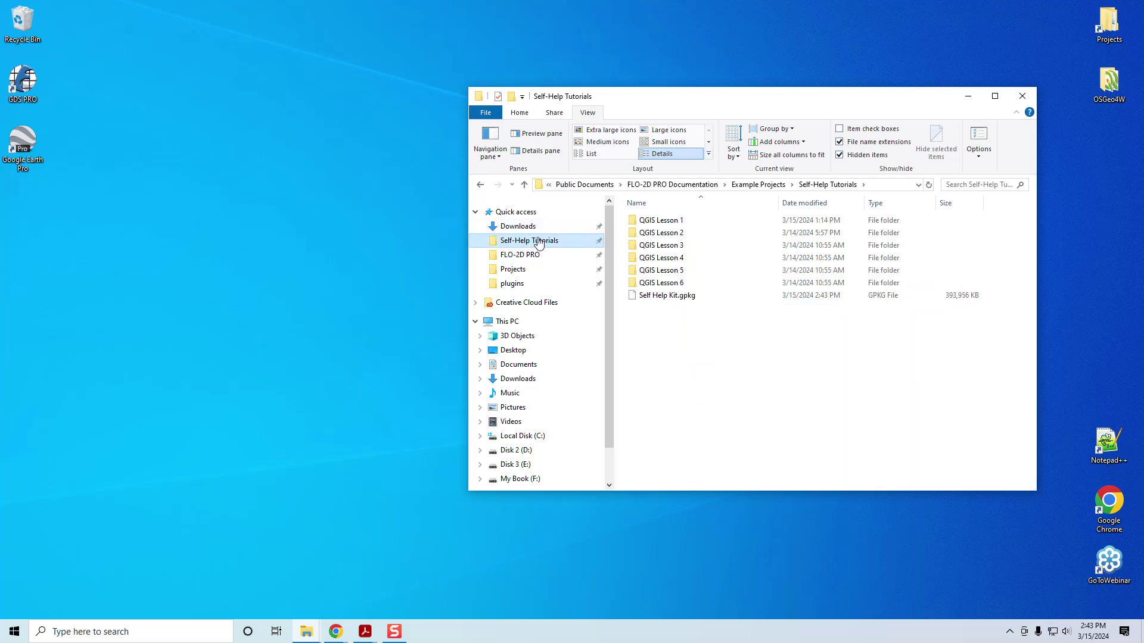
{"action": "left_click", "coordinate": [679, 221]}
{"action": "double_click", "coordinate": [661, 221]}
{"action": "left_click", "coordinate": [760, 185]}
{"action": "left_click", "coordinate": [663, 315]}
{"action": "left_click", "coordinate": [667, 299]}
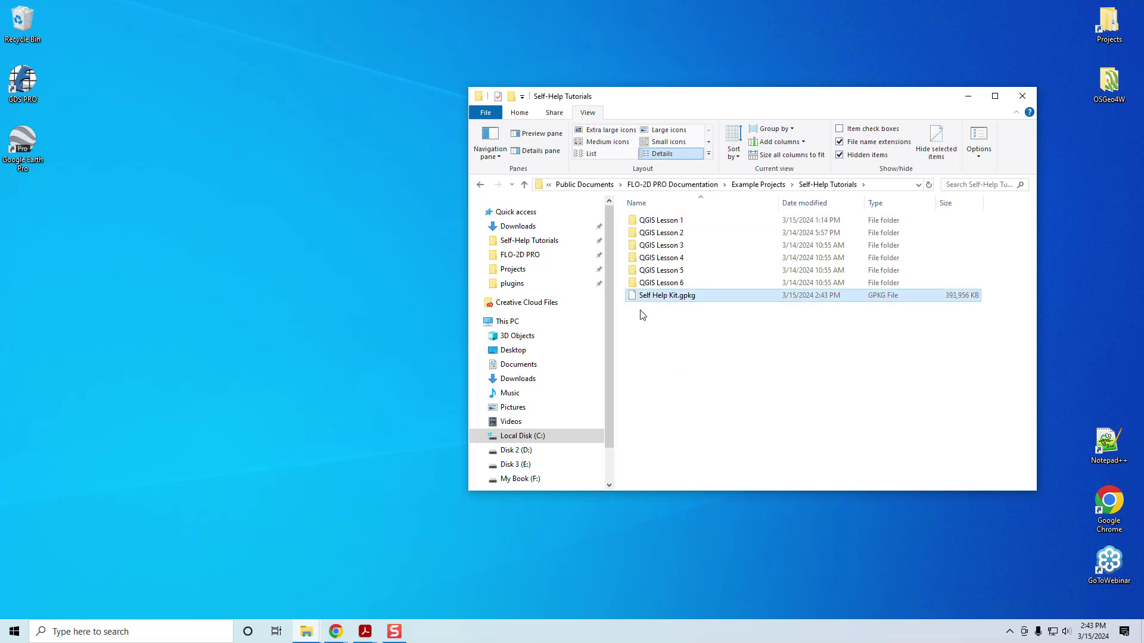
Compress Self Help Kit.gpkg with 7-Zip into Self Help Kit.7z.
{"action": "right_click", "coordinate": [679, 359]}
{"action": "left_click", "coordinate": [666, 298]}
{"action": "right_click", "coordinate": [668, 298]}
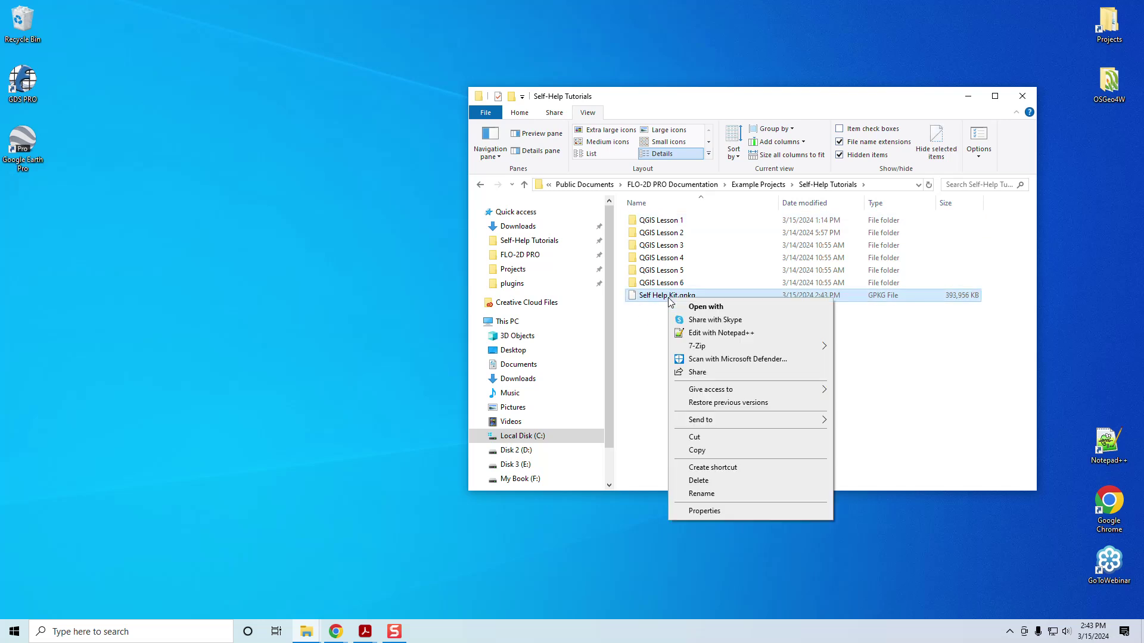
{"action": "mouse_move", "coordinate": [726, 349]}
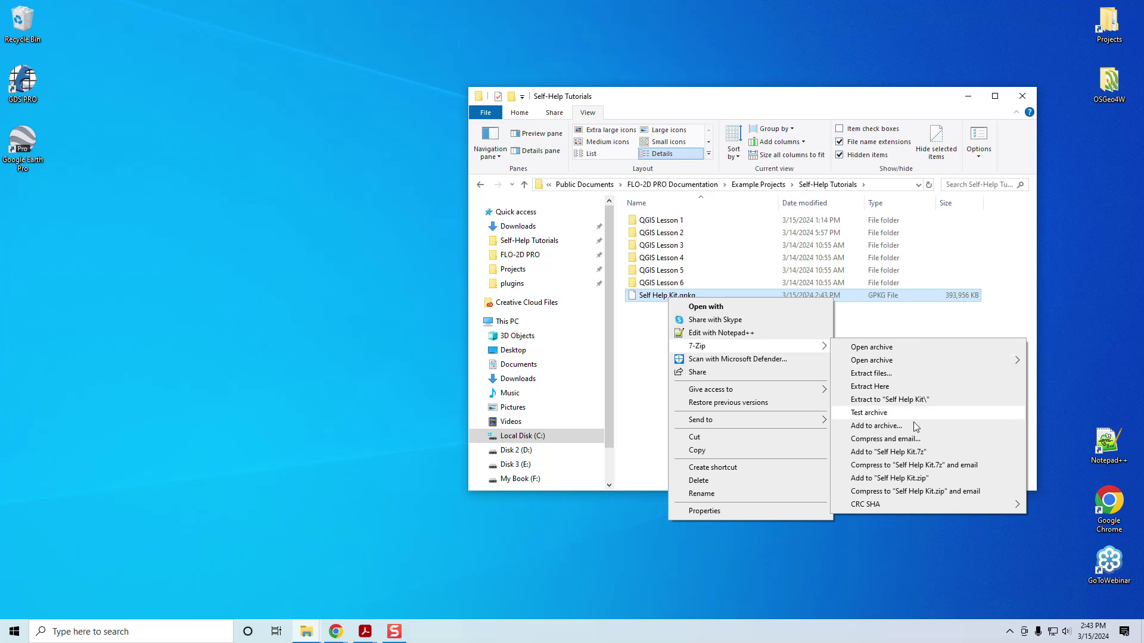
{"action": "left_click", "coordinate": [899, 453]}
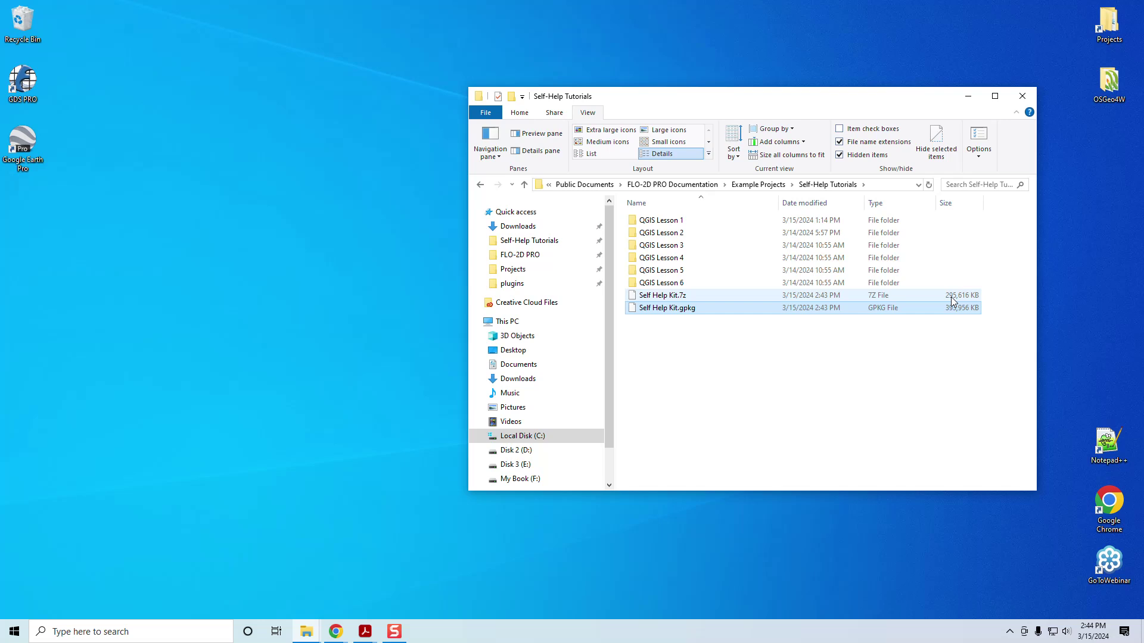
Compress Self Help Kit.gpkg into Self Help Kit.zip with 7-Zip and compare the sizes of the zip and 7z archives.
{"action": "right_click", "coordinate": [672, 314]}
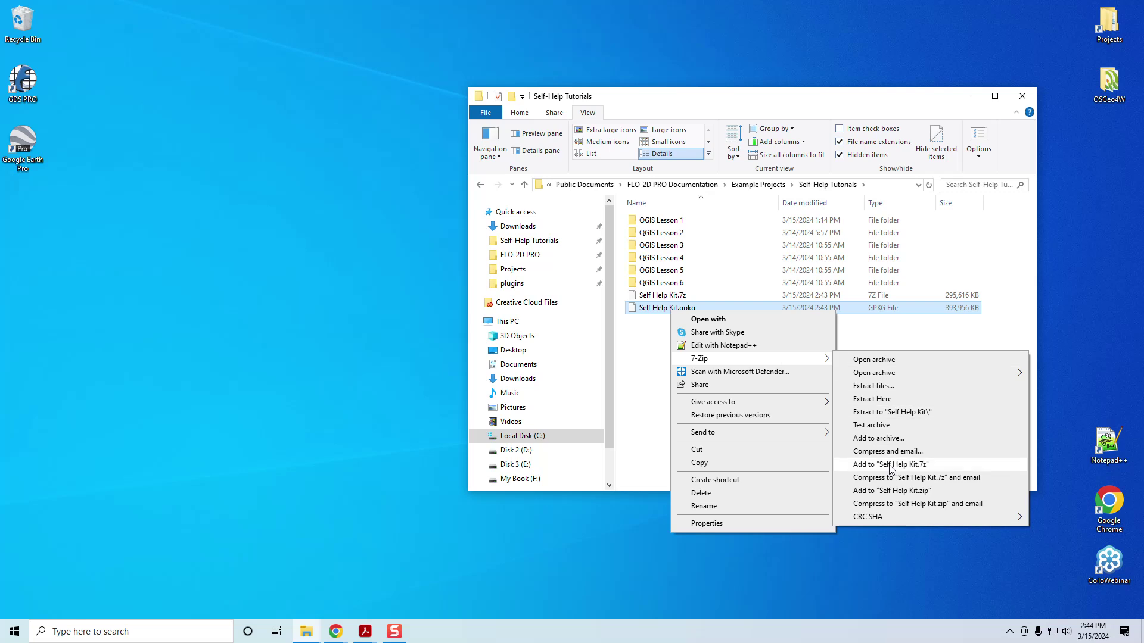
{"action": "left_click", "coordinate": [892, 491]}
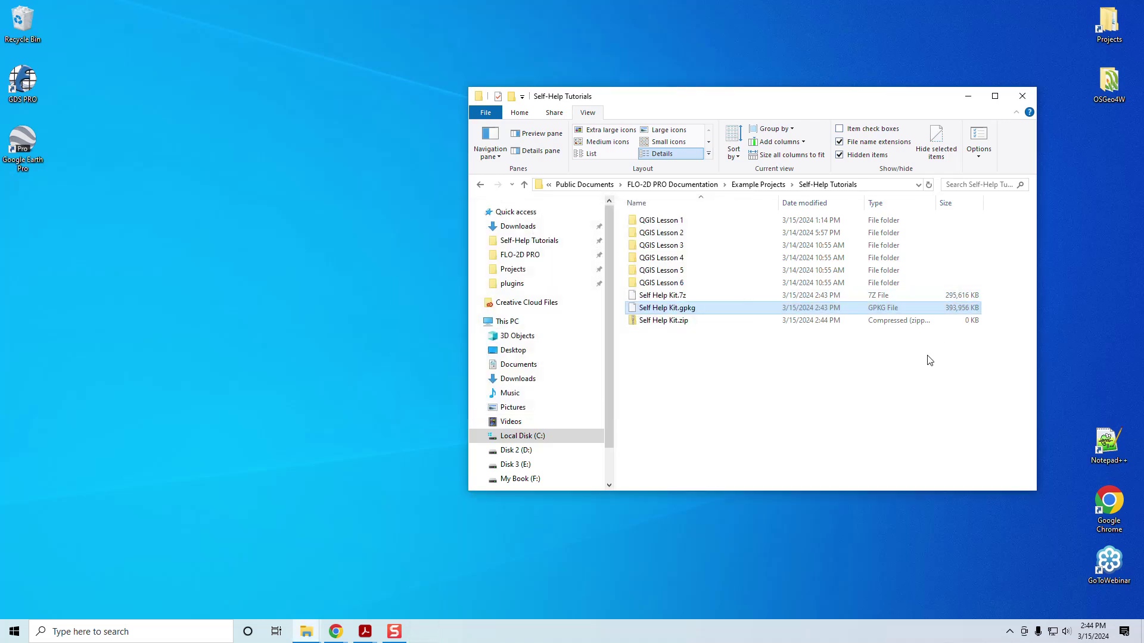
{"action": "left_click", "coordinate": [955, 325]}
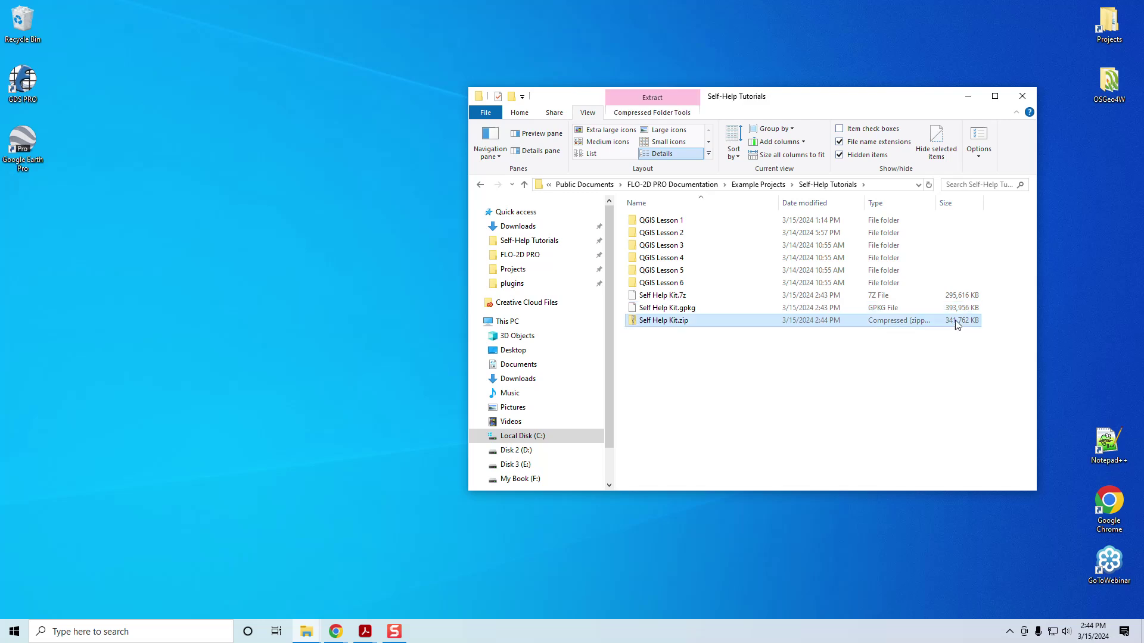
{"action": "left_click", "coordinate": [959, 299]}
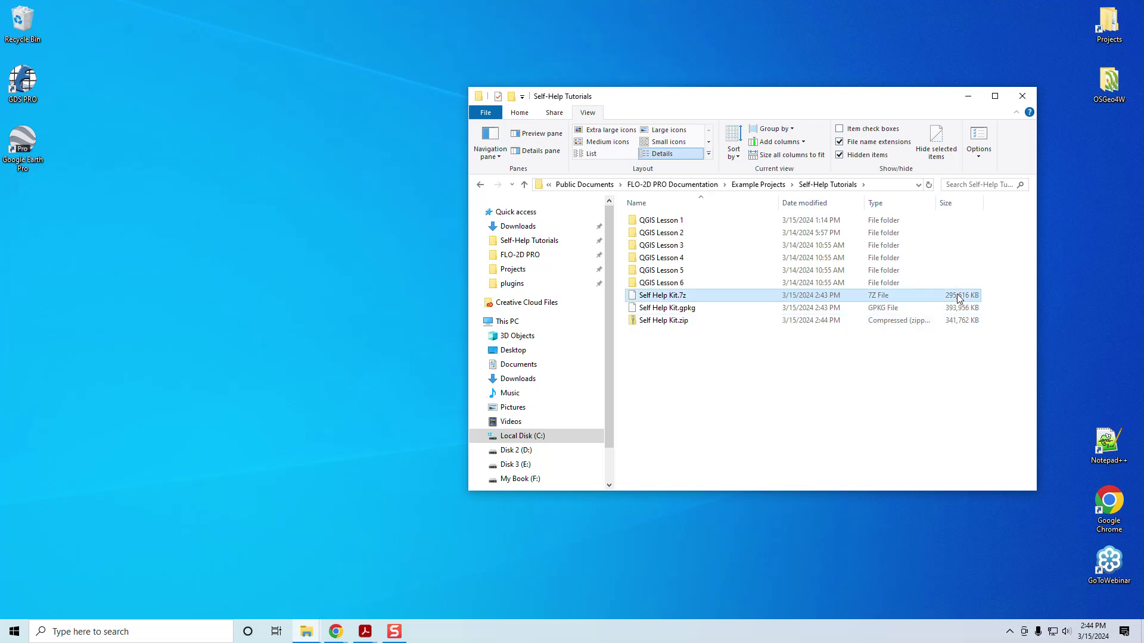
{"action": "left_click", "coordinate": [956, 325]}
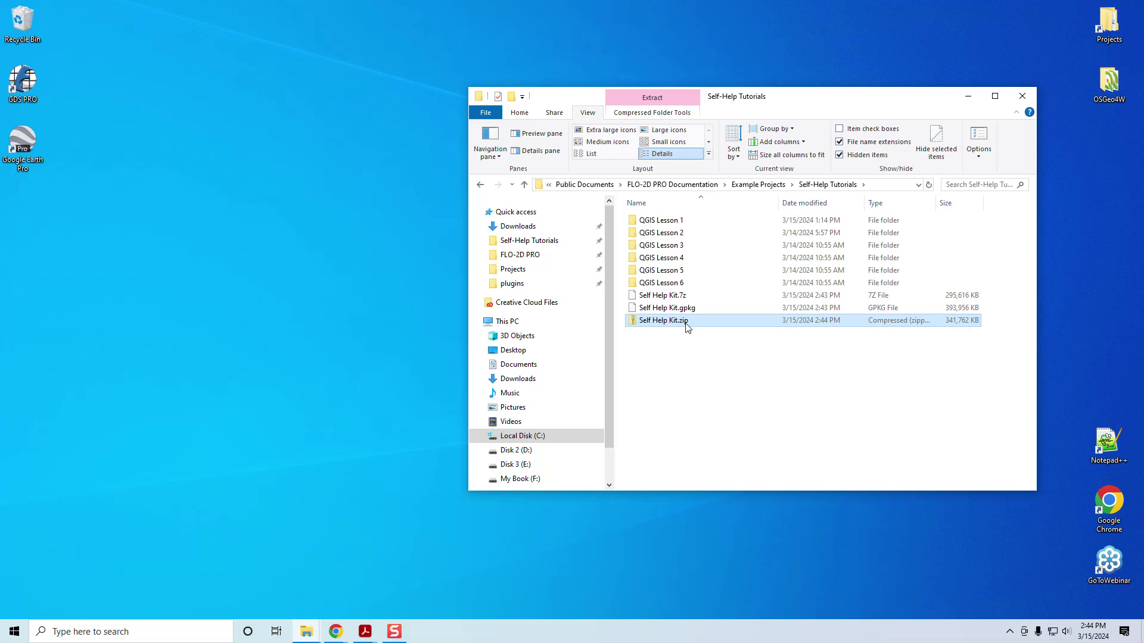
{"action": "left_click", "coordinate": [689, 297]}
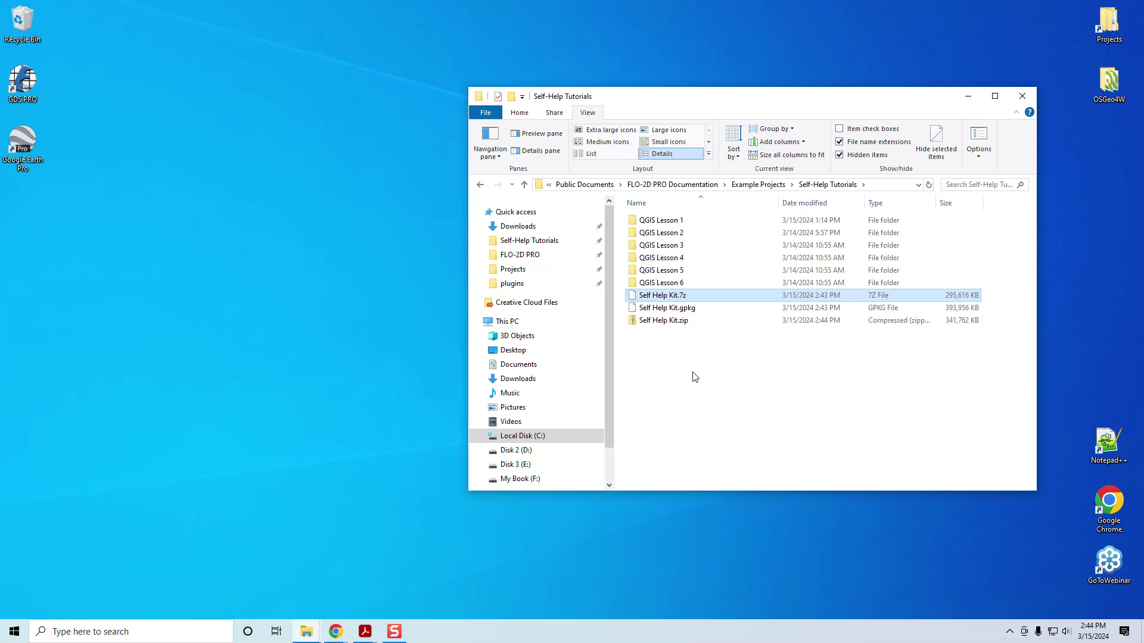
Open the QGIS Lesson 1 folder, check the contents of its Export subfolder and return to QGIS Lesson 1.
{"action": "left_click", "coordinate": [673, 223]}
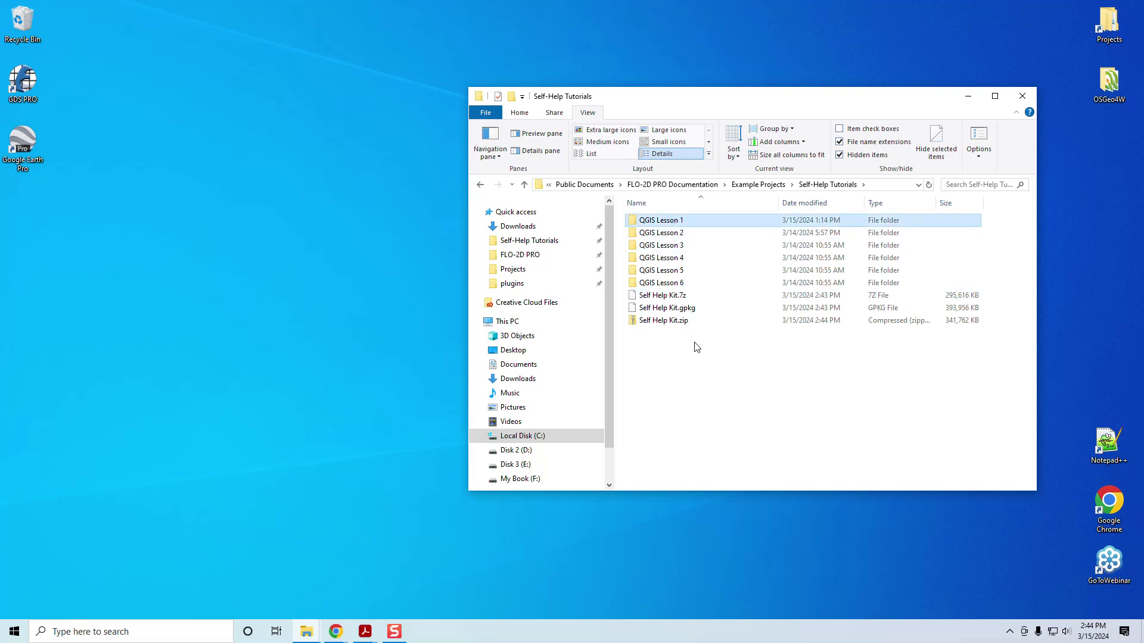
{"action": "double_click", "coordinate": [675, 222]}
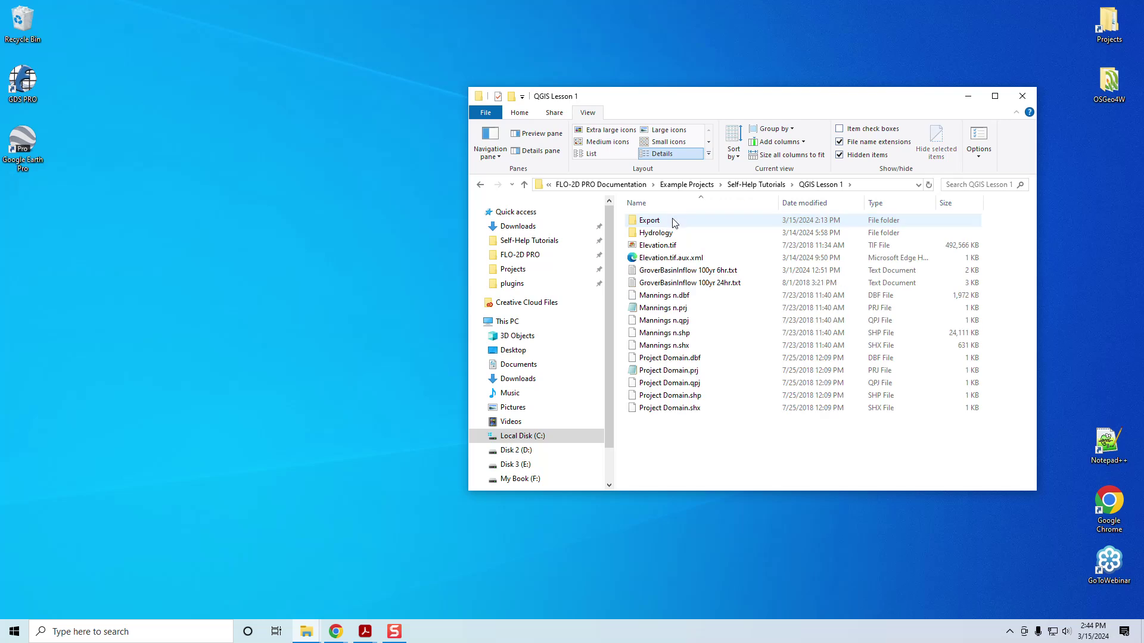
{"action": "left_click", "coordinate": [656, 223]}
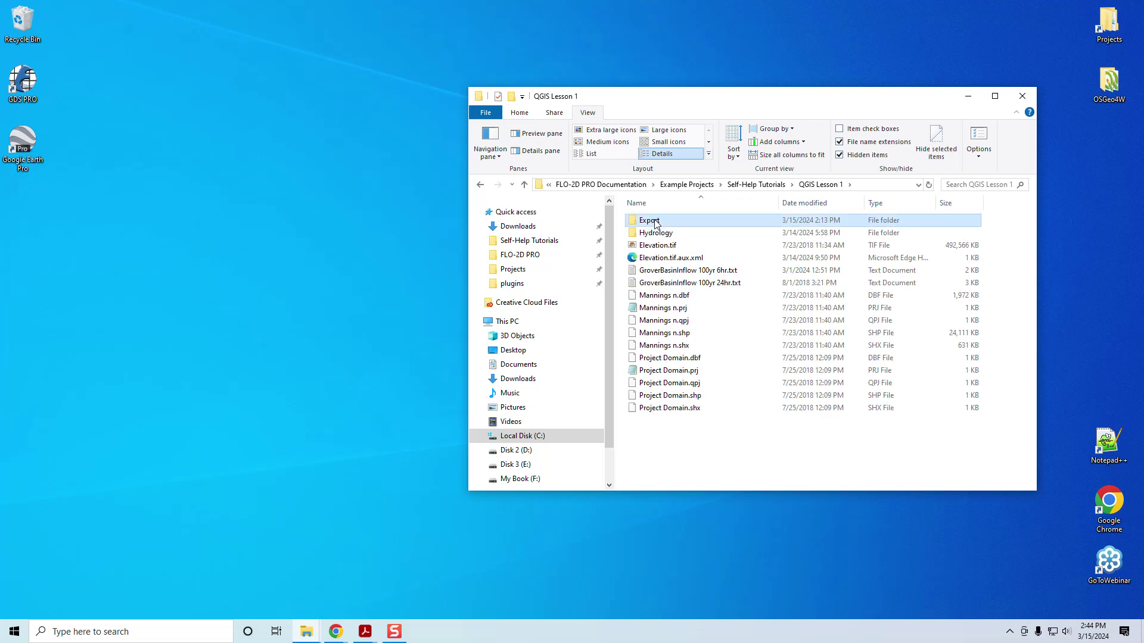
{"action": "double_click", "coordinate": [655, 222]}
{"action": "left_click", "coordinate": [820, 184]}
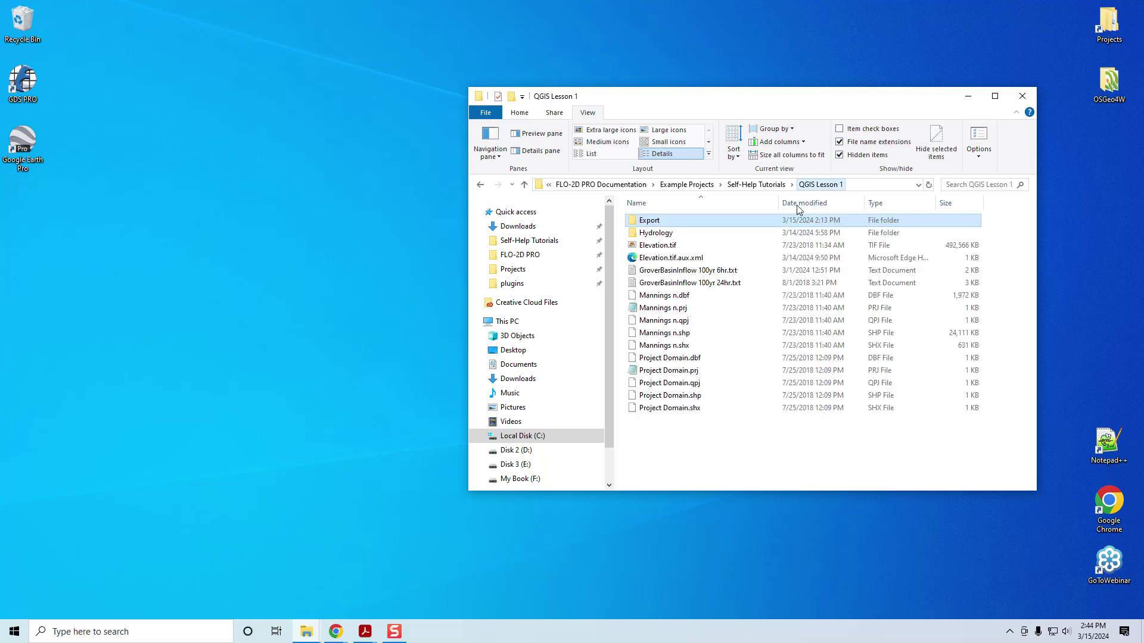
Compress the Export folder with 7-Zip into Export.7z.
{"action": "right_click", "coordinate": [658, 223]}
{"action": "mouse_move", "coordinate": [735, 294]}
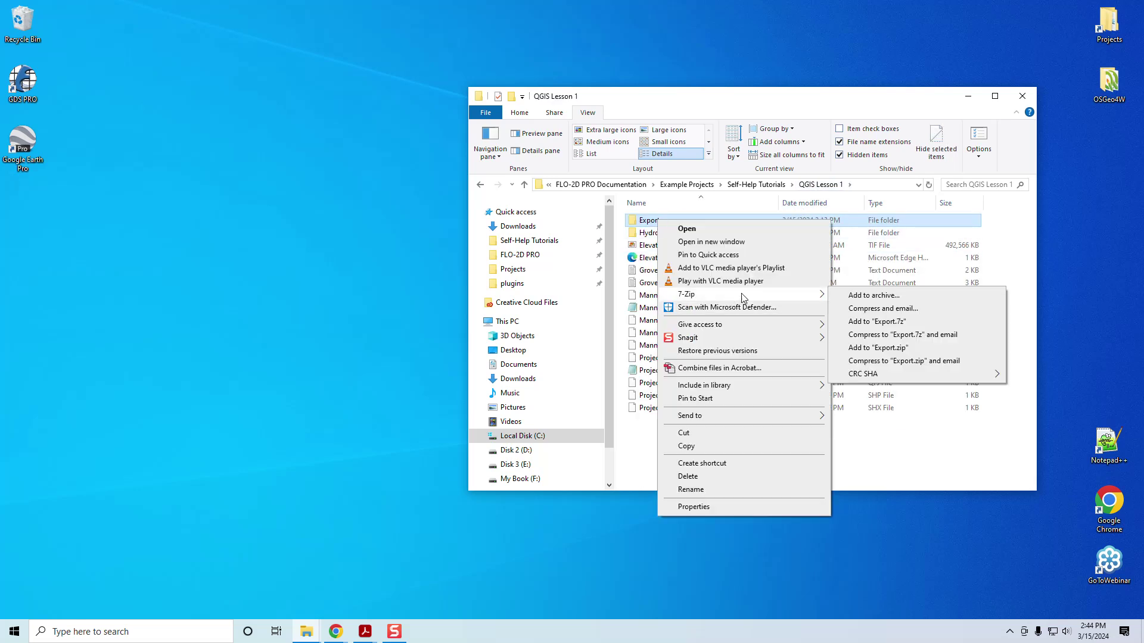
{"action": "left_click", "coordinate": [885, 322]}
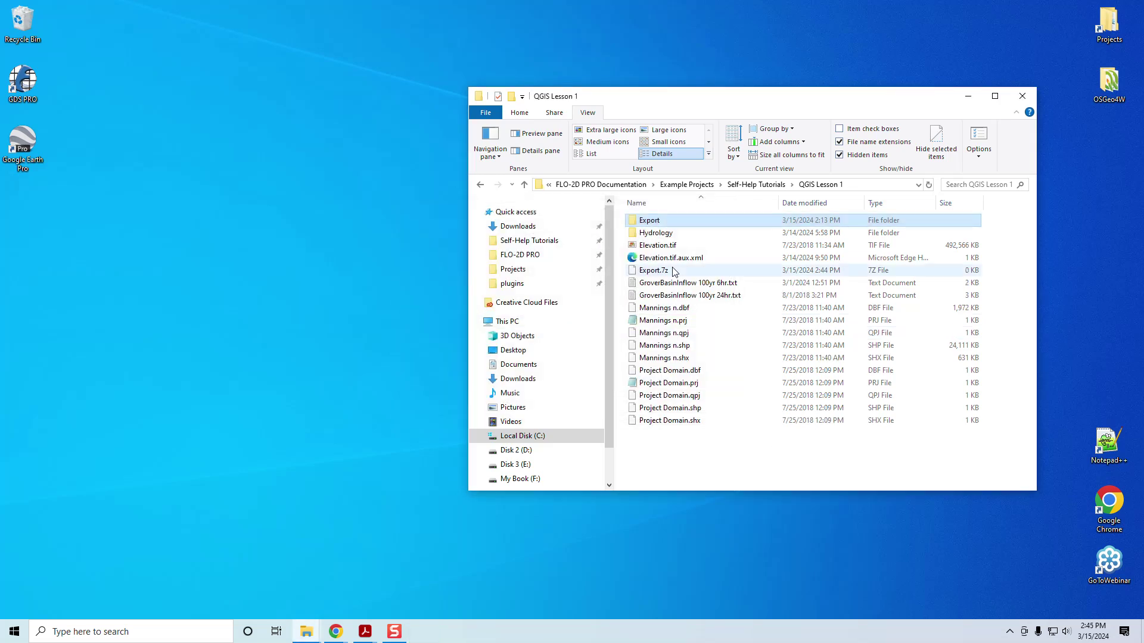
Compress the Export folder into Export.zip with 7-Zip and compare the sizes of Export.7z and Export.zip.
{"action": "right_click", "coordinate": [656, 223]}
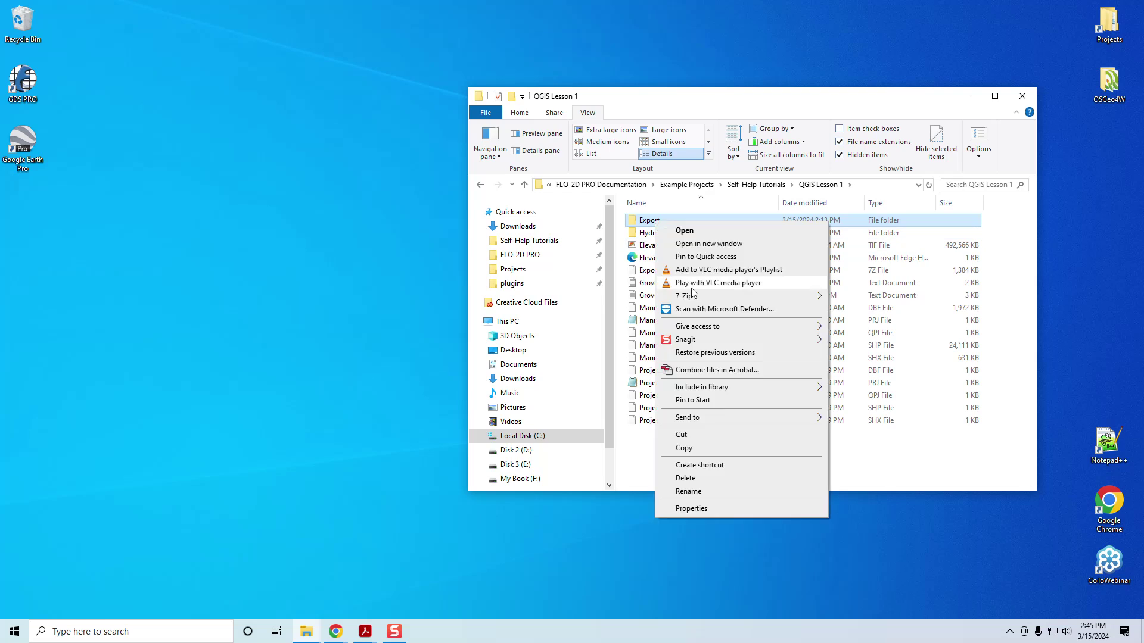
{"action": "mouse_move", "coordinate": [691, 294]}
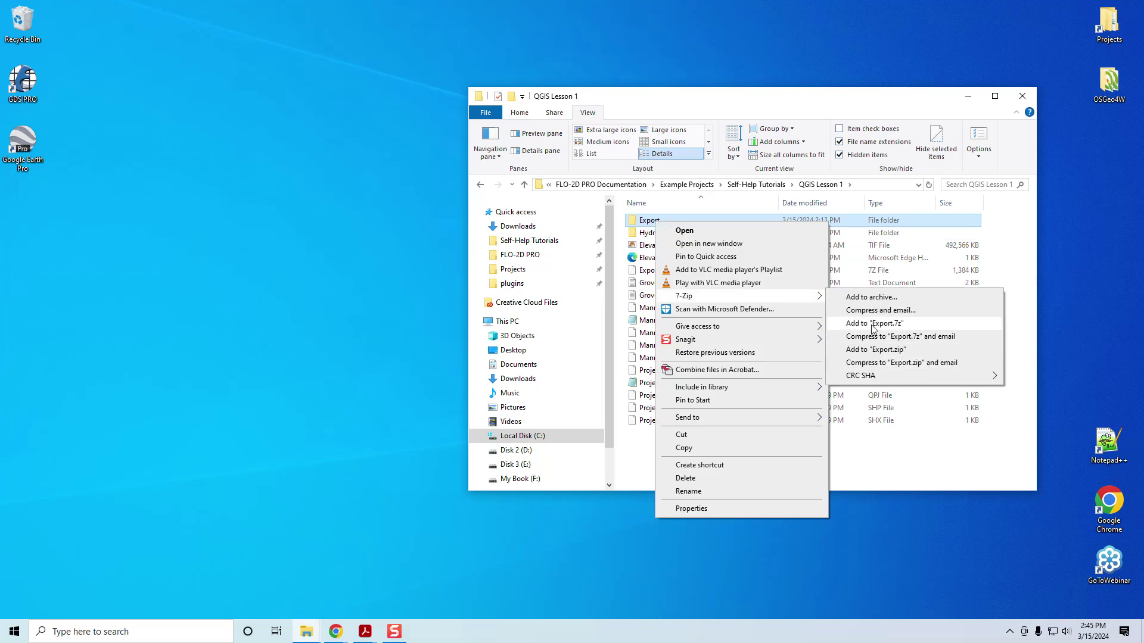
{"action": "left_click", "coordinate": [876, 349]}
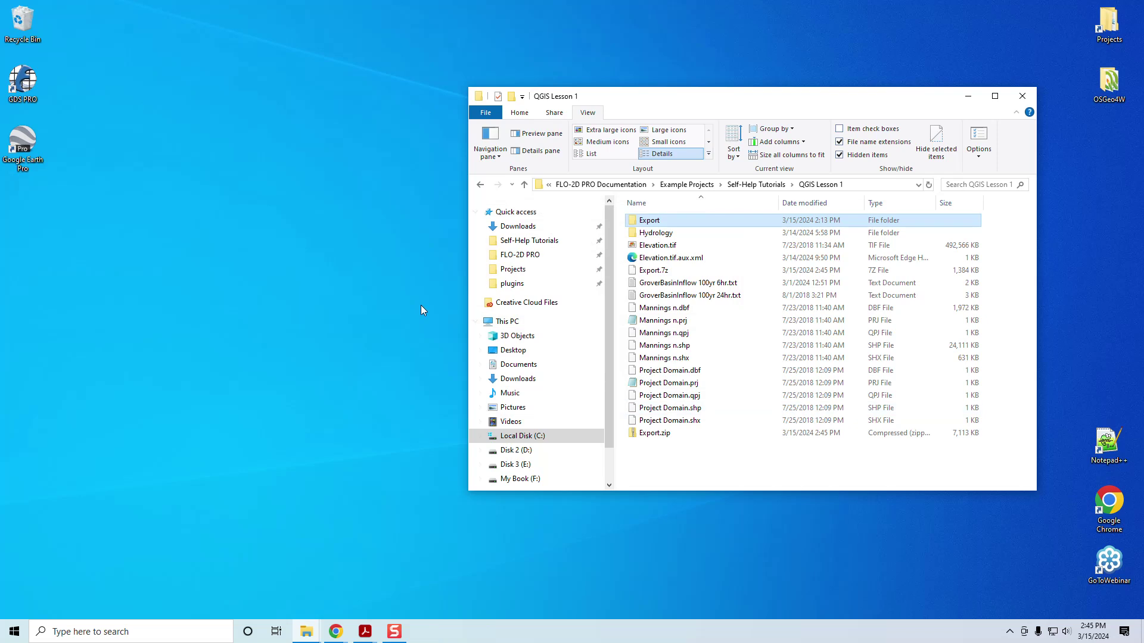
{"action": "left_click", "coordinate": [654, 282]}
{"action": "left_click", "coordinate": [661, 271], "text": "ctrl"}
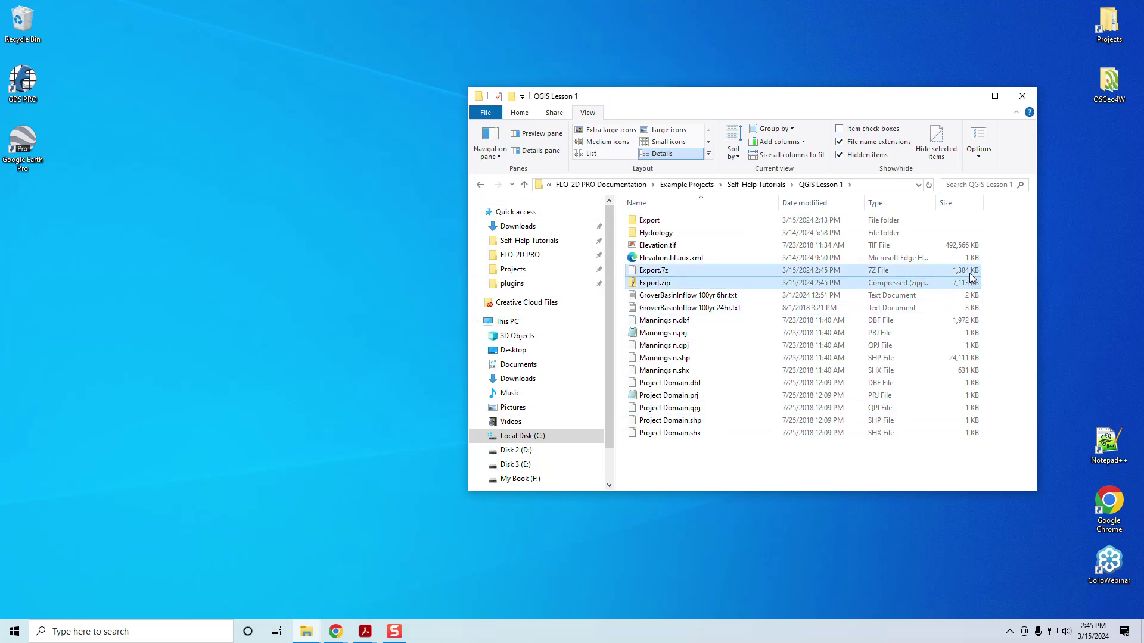
Check the uncompressed size of the Export folder in its properties.
{"action": "left_click", "coordinate": [650, 222]}
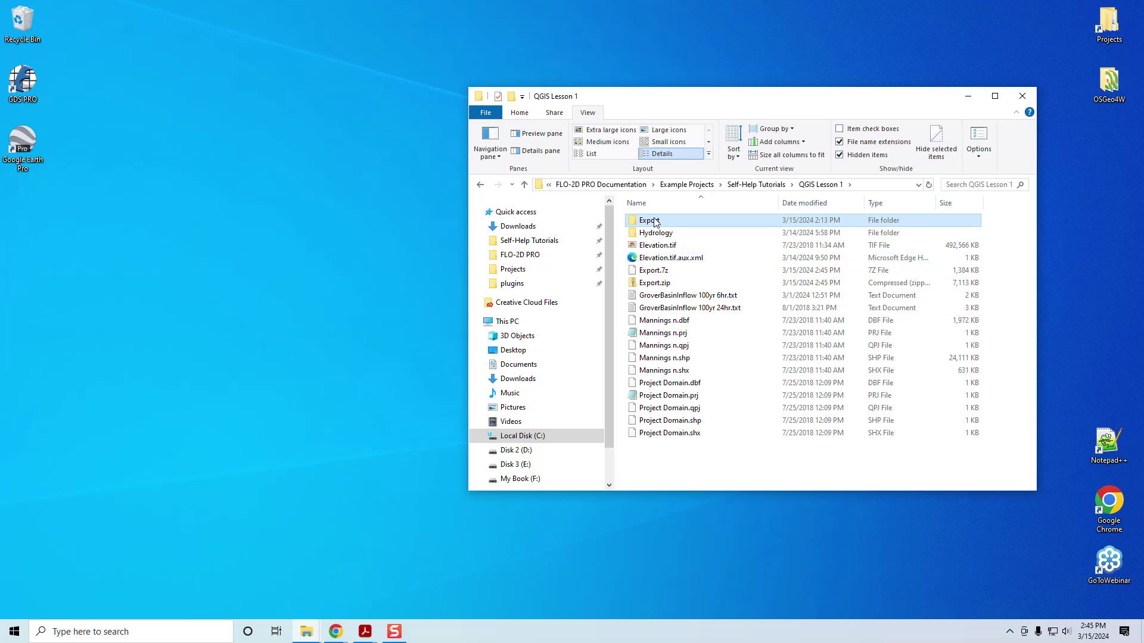
{"action": "right_click", "coordinate": [655, 222]}
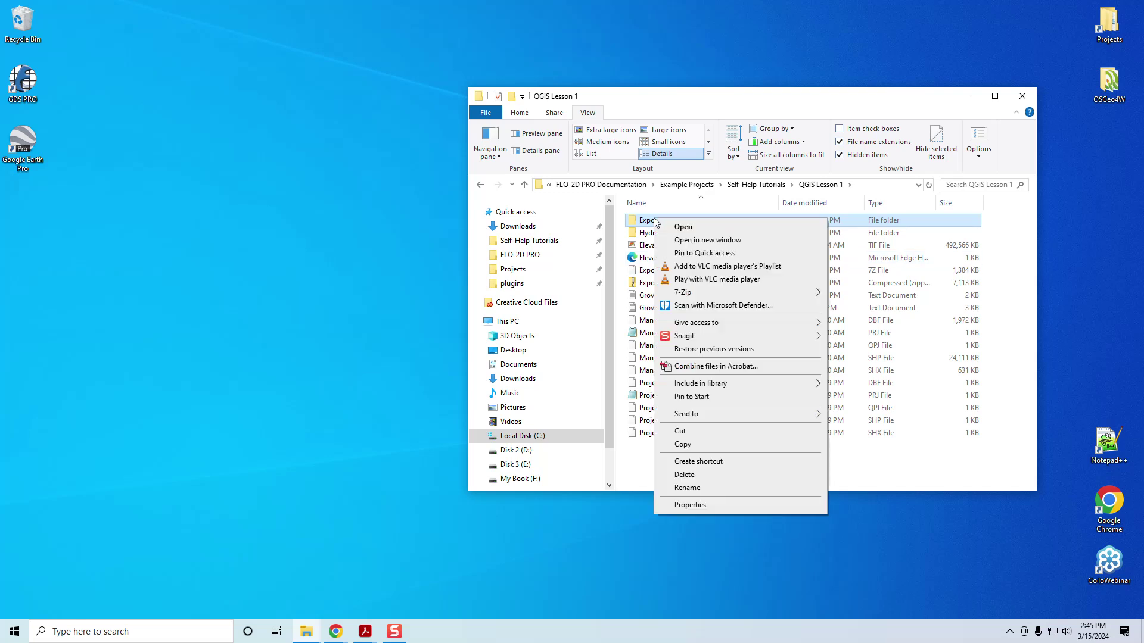
{"action": "left_click", "coordinate": [703, 502]}
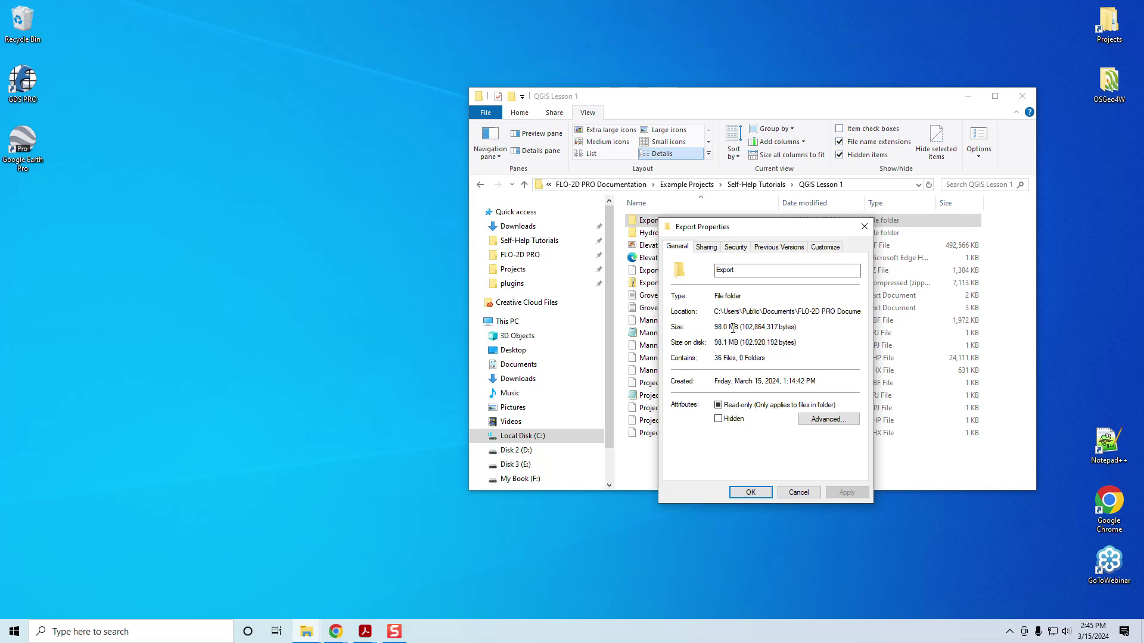
{"action": "left_click", "coordinate": [798, 493]}
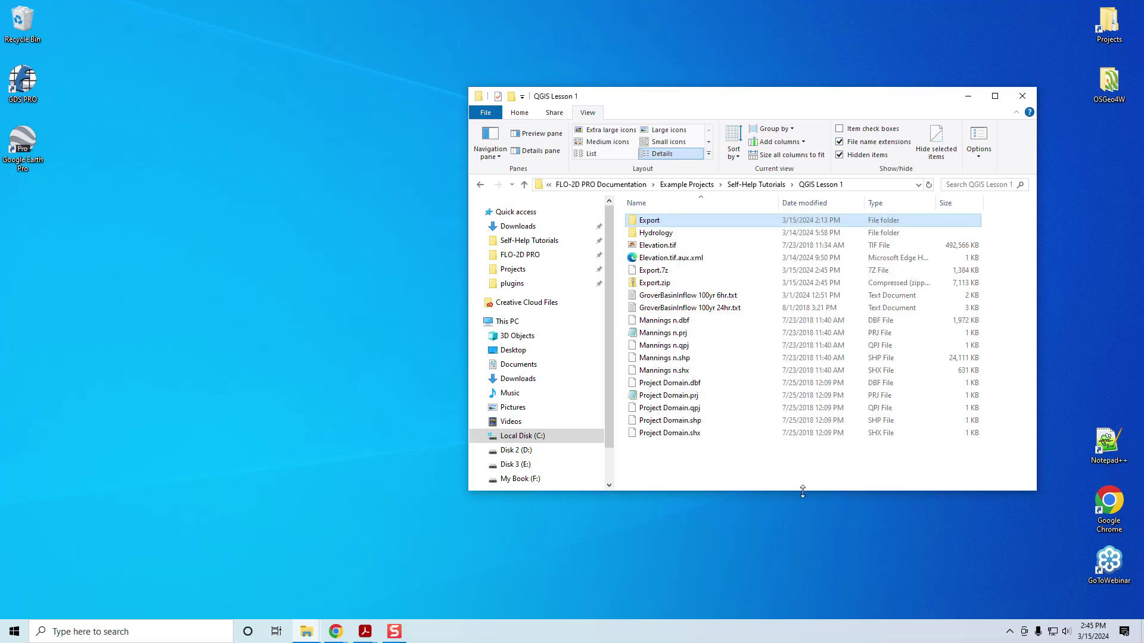
Delete Export.7z and Export.zip from QGIS Lesson 1 and Self Help Kit.zip from the Self-Help Tutorials folder.
{"action": "left_click", "coordinate": [655, 272]}
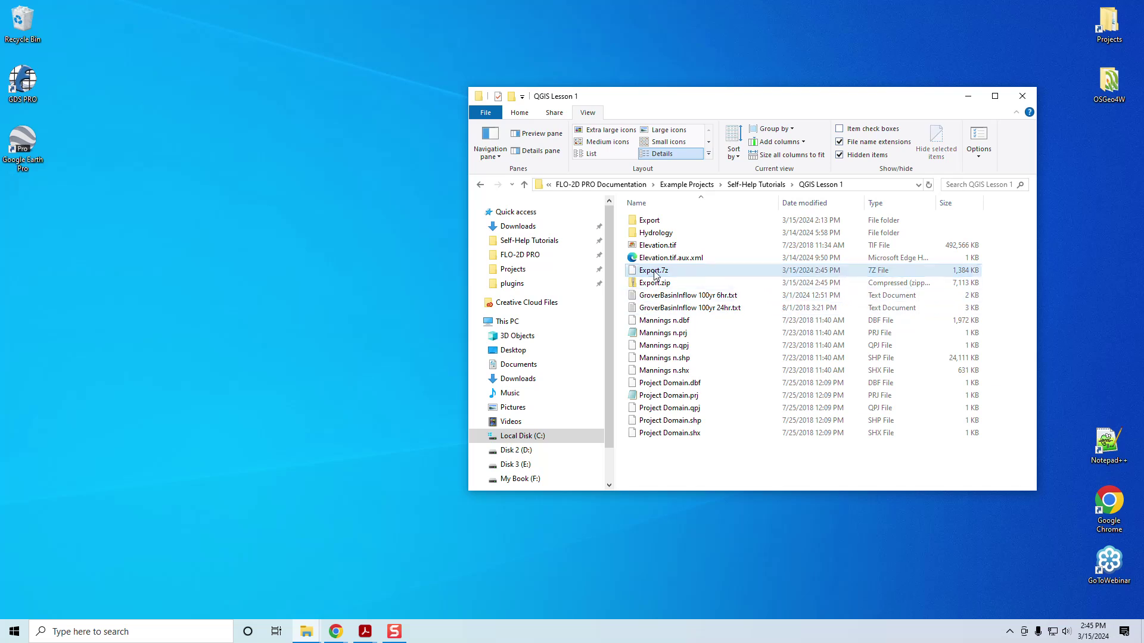
{"action": "left_click", "coordinate": [649, 283], "text": "shift"}
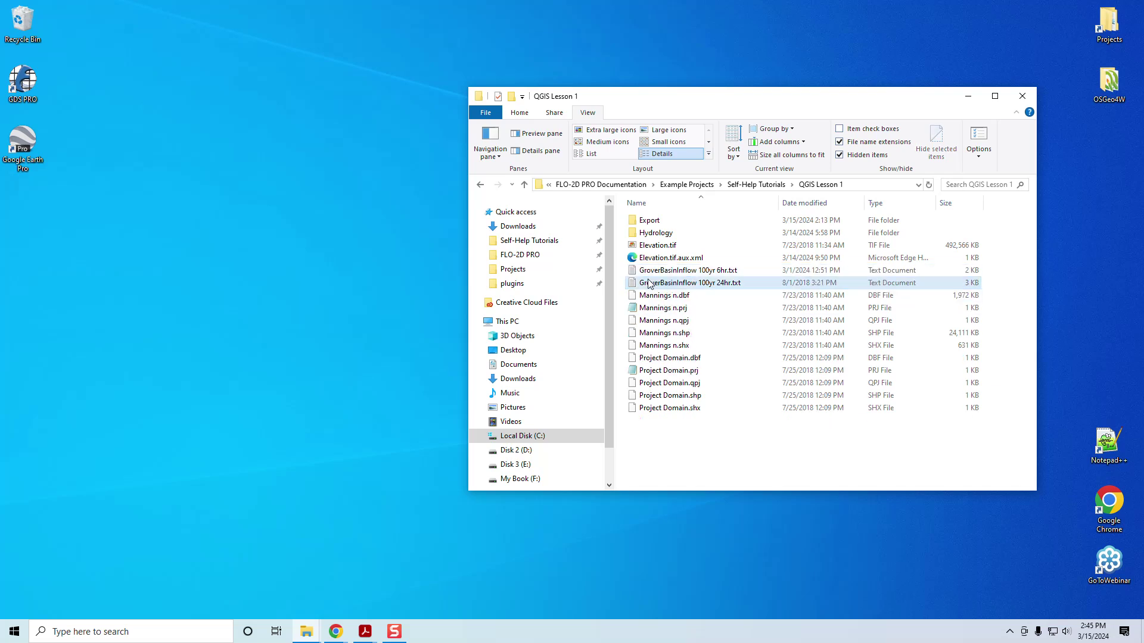
{"action": "left_click", "coordinate": [755, 185]}
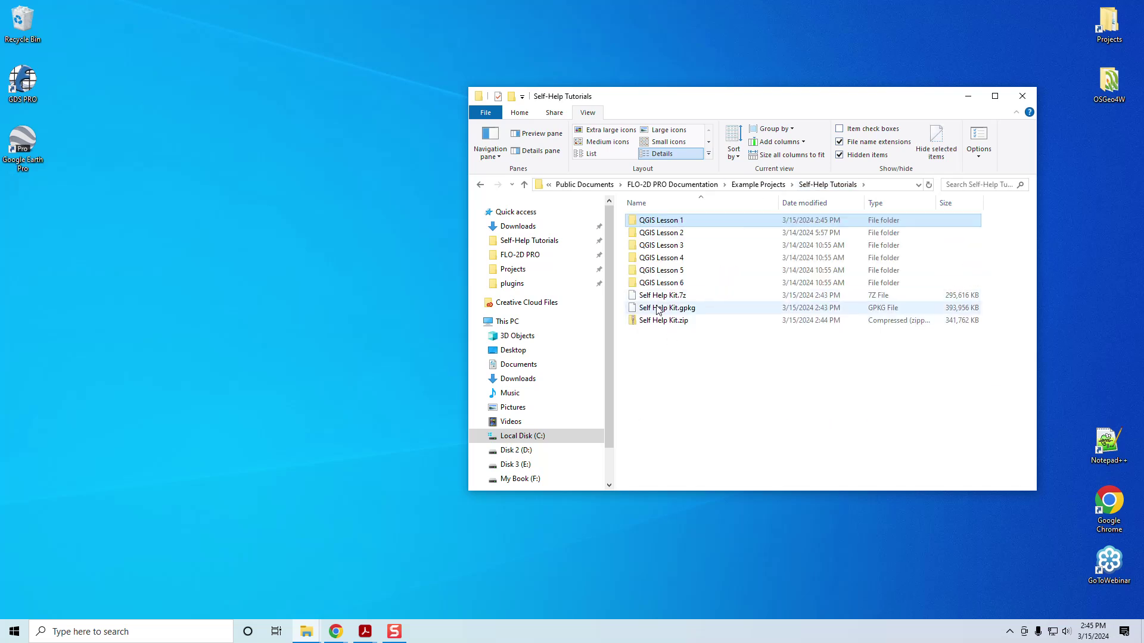
{"action": "left_click", "coordinate": [662, 308]}
{"action": "left_click", "coordinate": [669, 296], "text": "shift"}
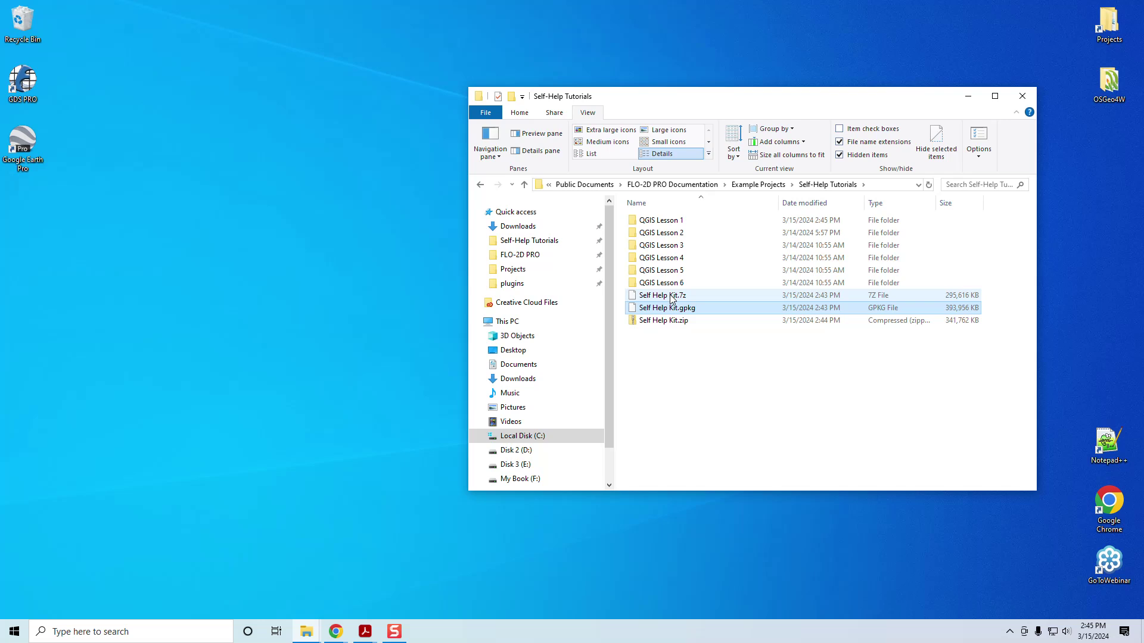
{"action": "left_click", "coordinate": [674, 322]}
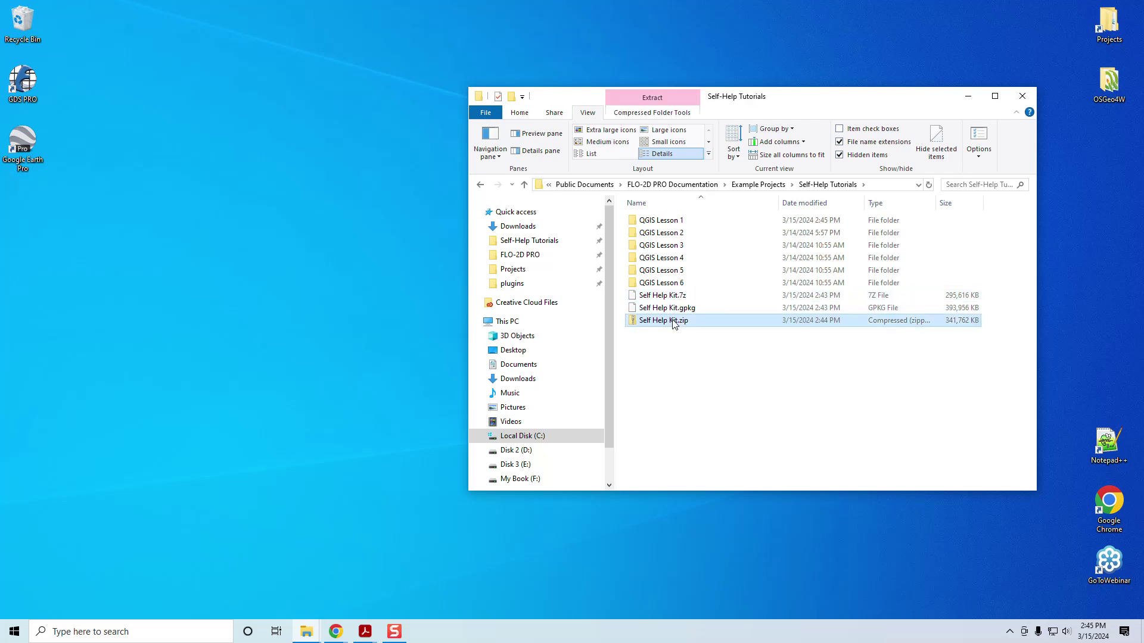
{"action": "key", "text": "Delete"}
Rename the archive Self Help Kit.7z as Getting Started Complete.7z.
{"action": "left_click", "coordinate": [663, 296]}
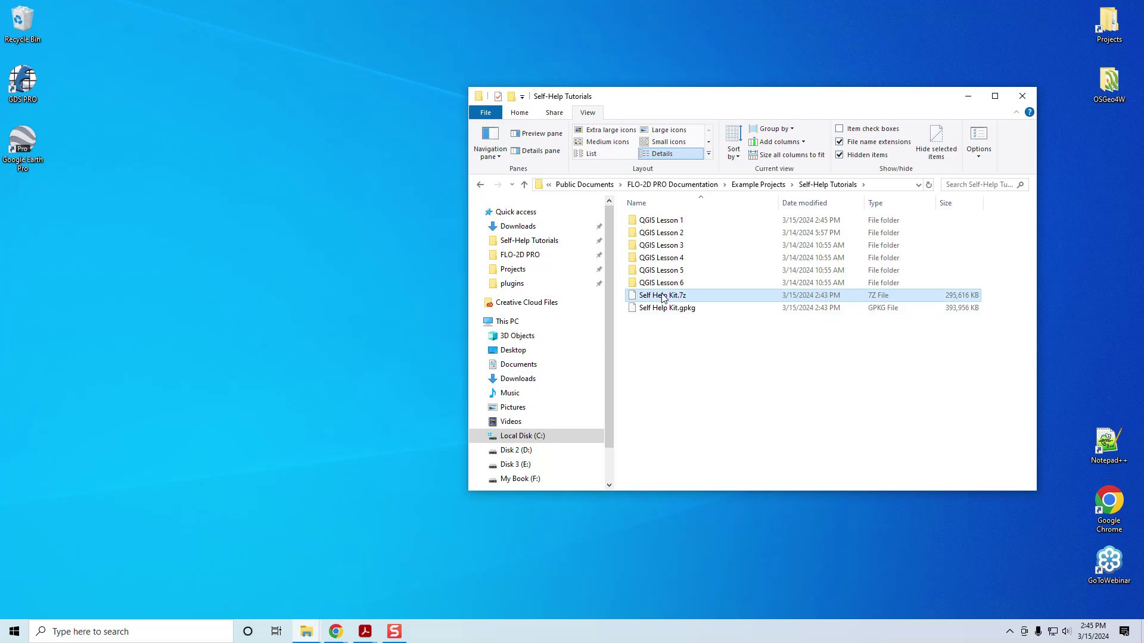
{"action": "key", "text": "F2"}
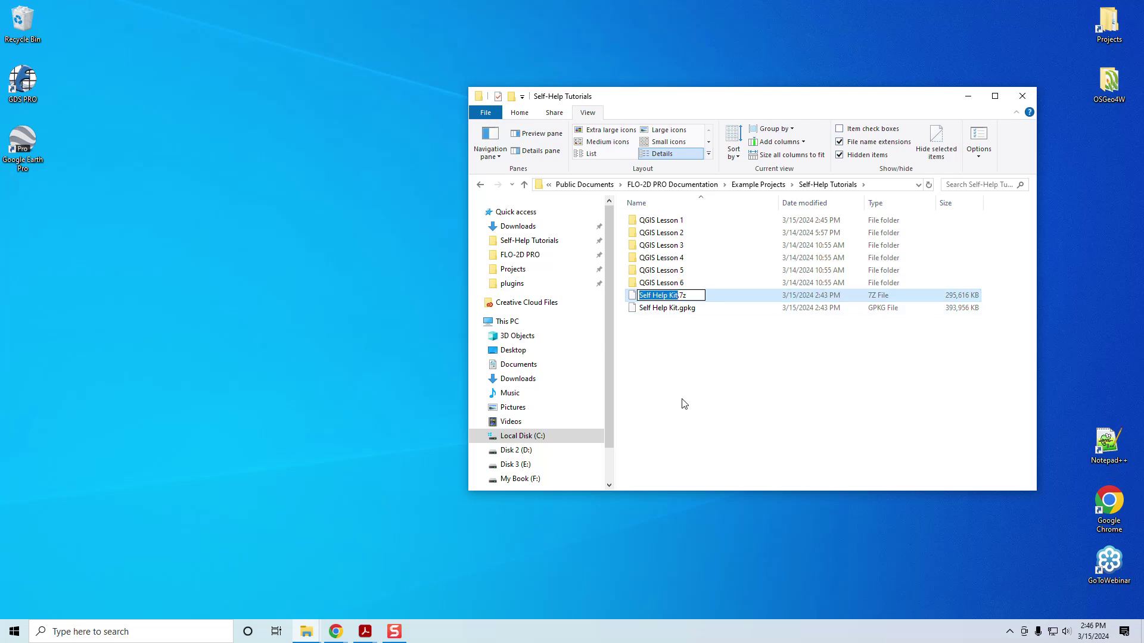
{"action": "type", "text": "Getting Started Complete"}
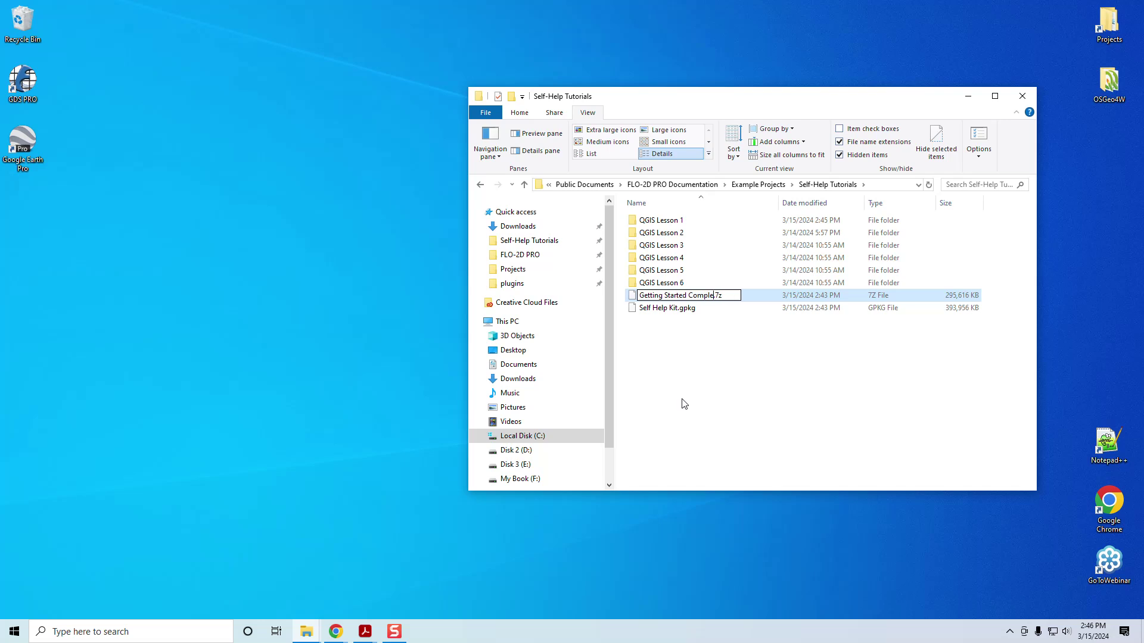
{"action": "left_click", "coordinate": [684, 404]}
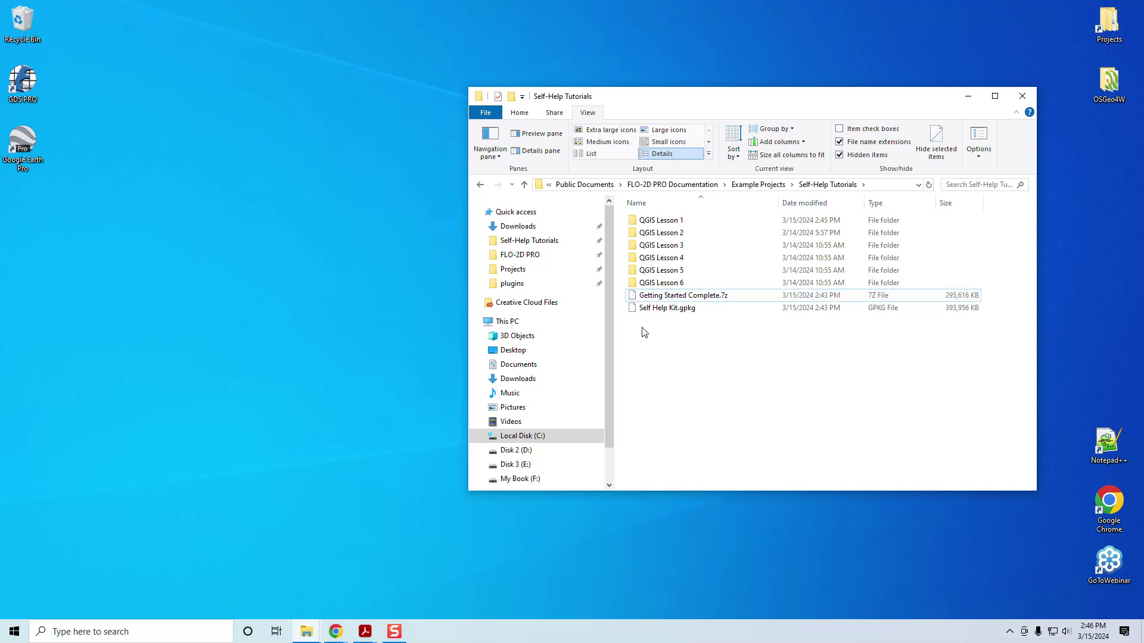
Create a folder named Backups in Self-Help Tutorials and move Getting Started Complete.7z into it.
{"action": "left_click", "coordinate": [511, 96]}
{"action": "type", "text": "Back"}
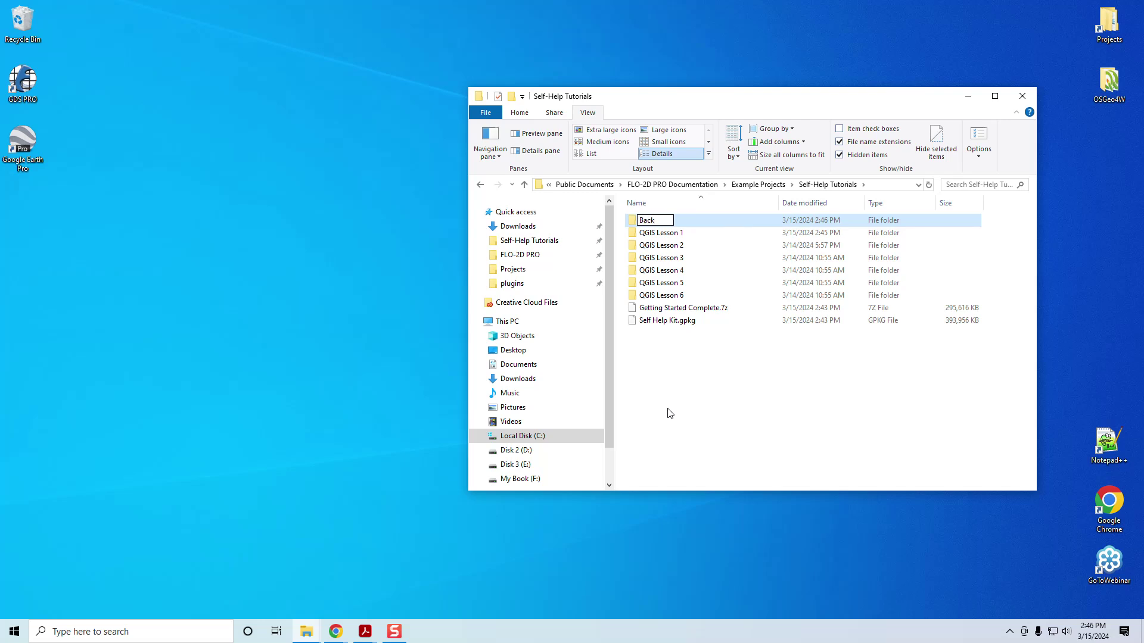
{"action": "type", "text": "ups"}
{"action": "left_click", "coordinate": [669, 413]}
{"action": "left_click_drag", "start_coordinate": [679, 308], "coordinate": [712, 222]}
Delete Self Help Kit.gpkg from the Self-Help Tutorials folder.
{"action": "left_click", "coordinate": [669, 308]}
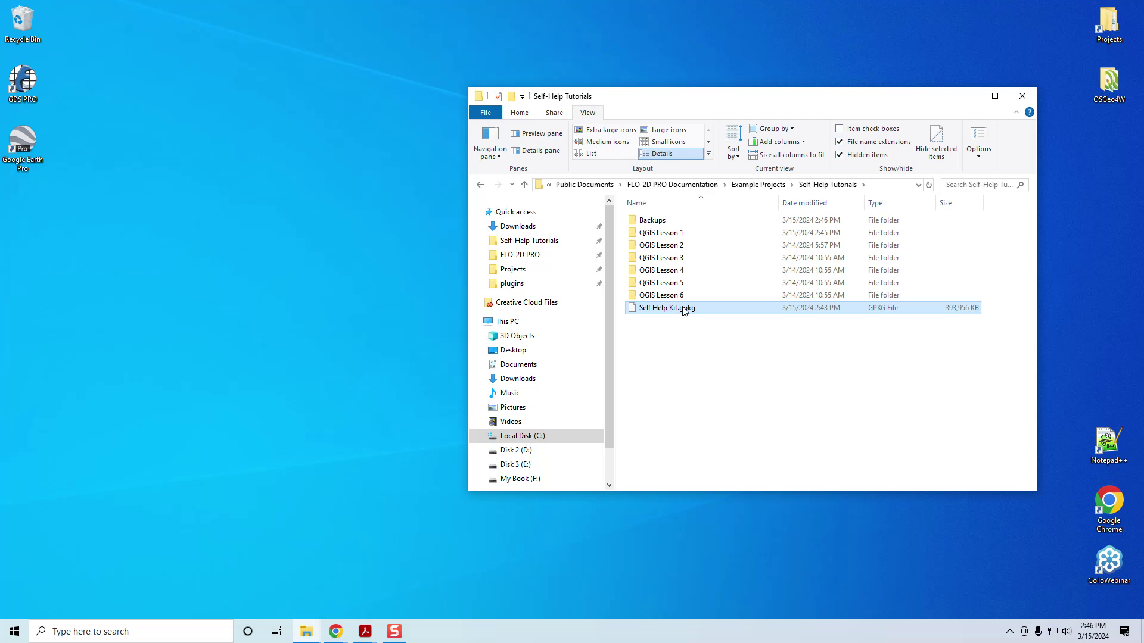
{"action": "left_click", "coordinate": [694, 367]}
{"action": "left_click", "coordinate": [683, 313]}
{"action": "key", "text": "Delete"}
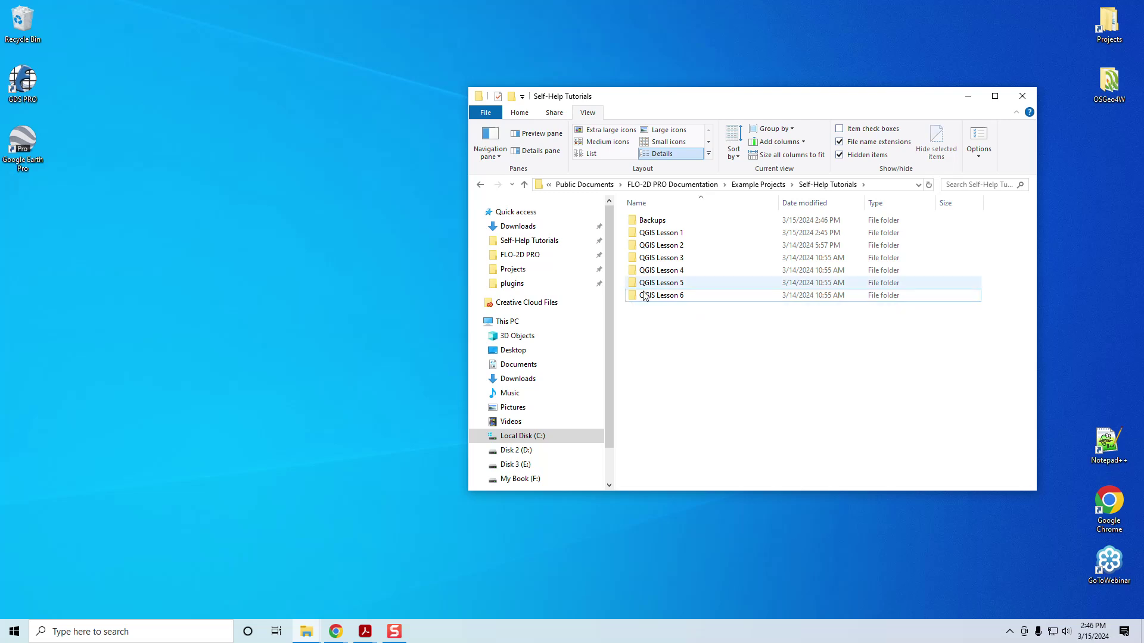
Extract Getting Started Complete.7z with 7-Zip directly into the Backups folder.
{"action": "left_click", "coordinate": [655, 223]}
{"action": "double_click", "coordinate": [656, 221]}
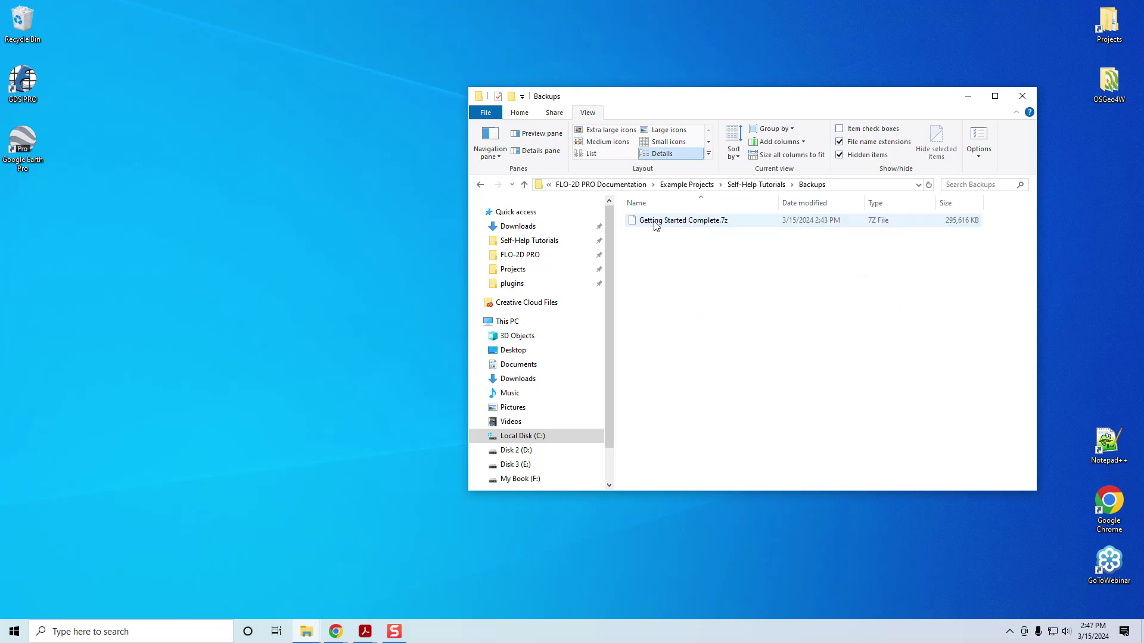
{"action": "right_click", "coordinate": [655, 223]}
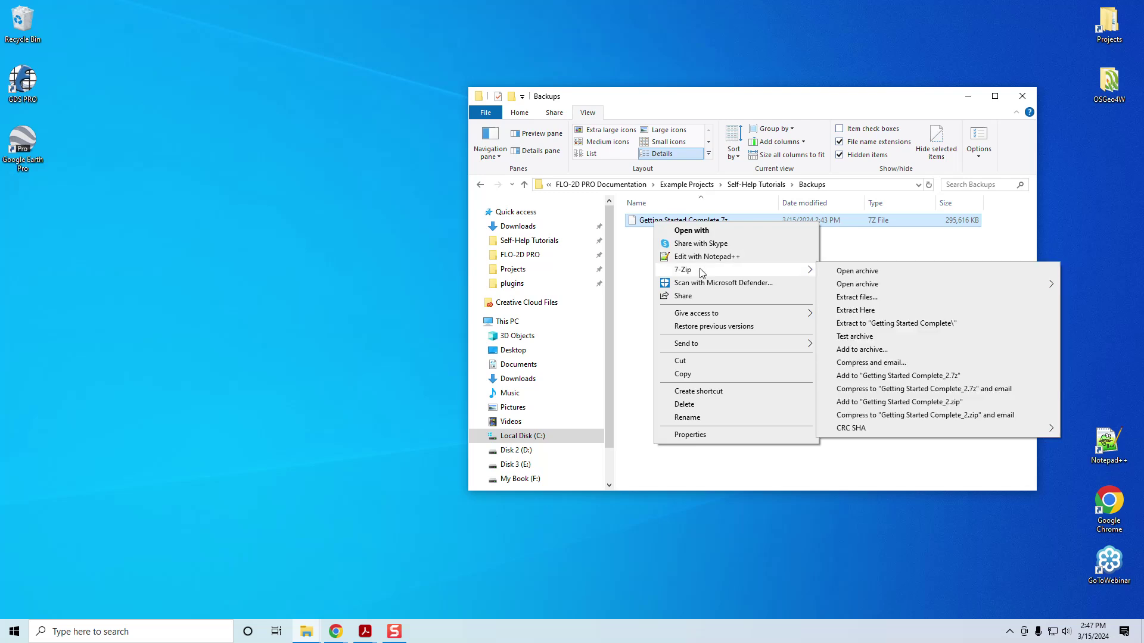
{"action": "left_click", "coordinate": [638, 321]}
{"action": "left_click", "coordinate": [658, 222]}
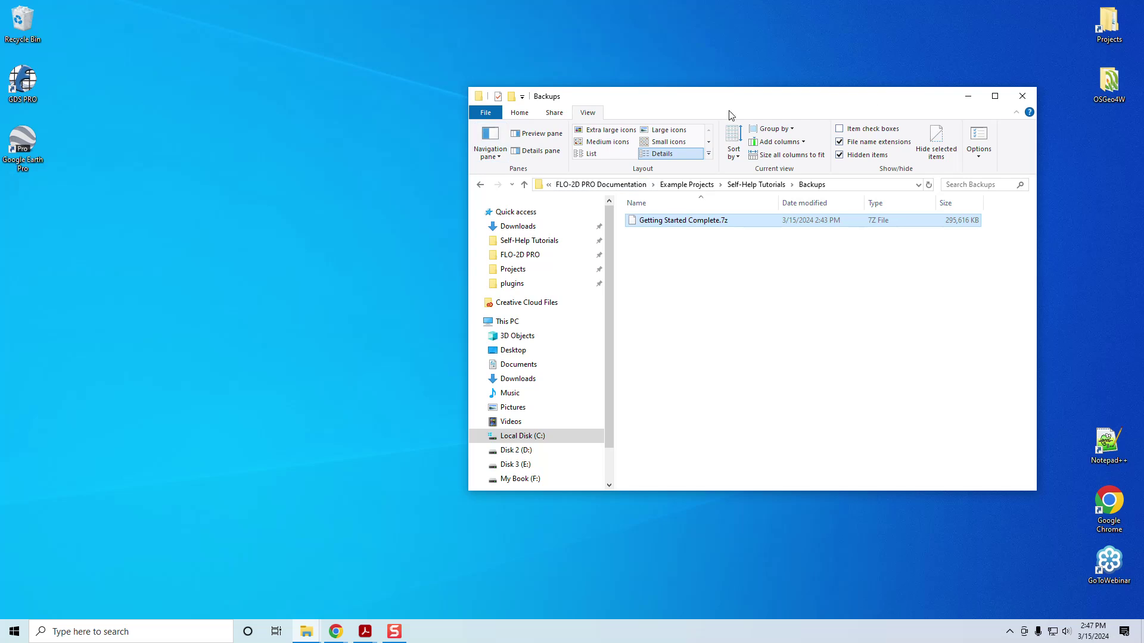
{"action": "left_click", "coordinate": [731, 274]}
{"action": "right_click", "coordinate": [665, 221]}
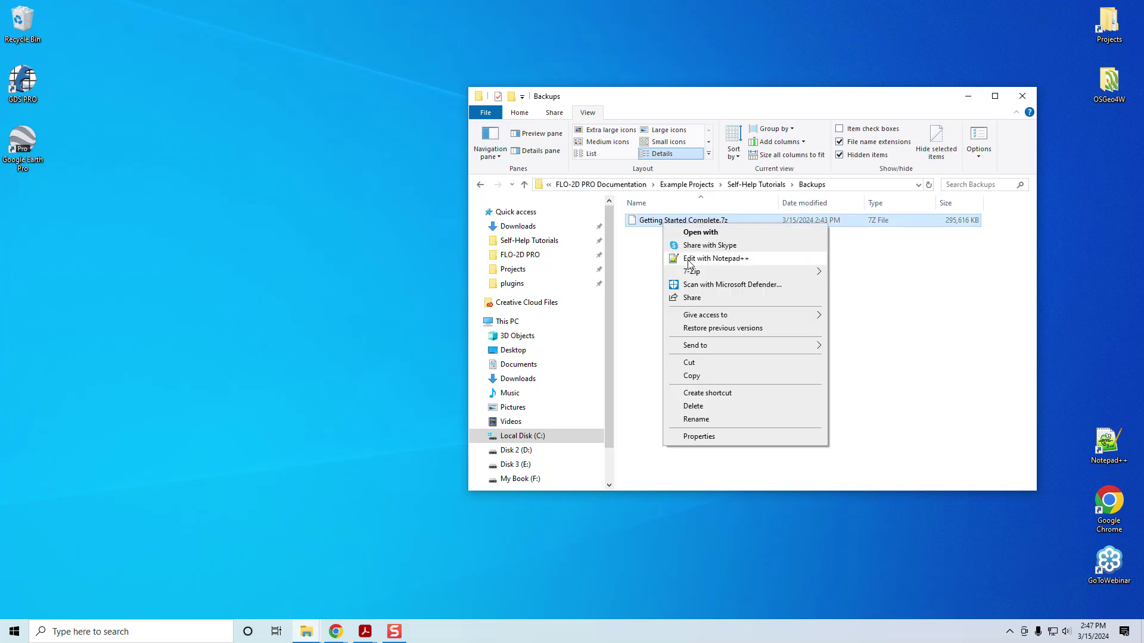
{"action": "mouse_move", "coordinate": [715, 271]}
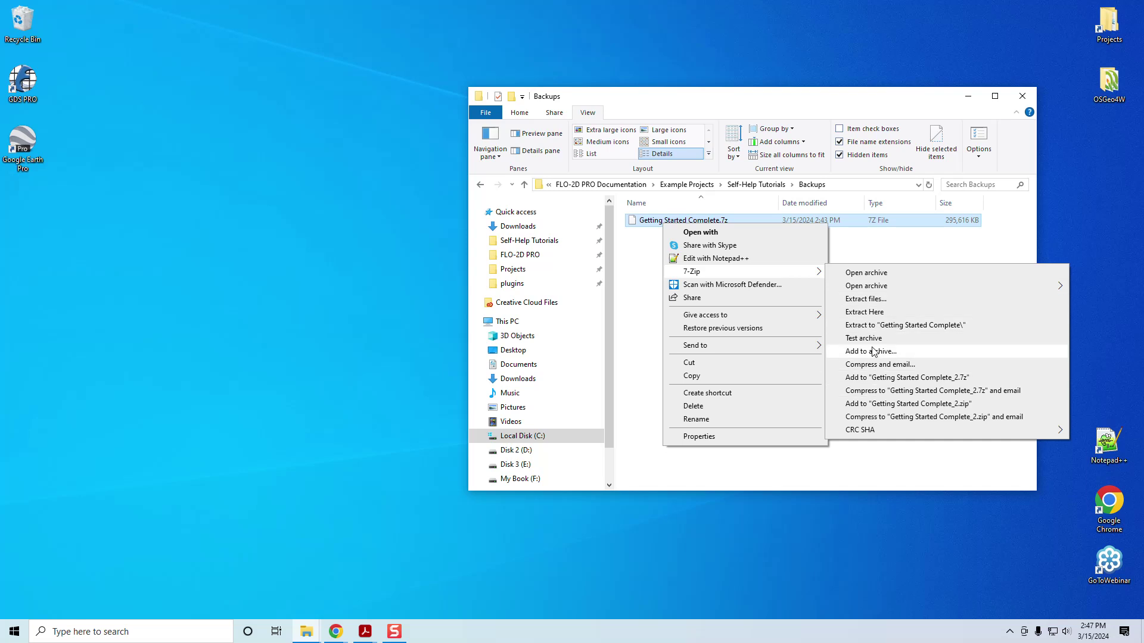
{"action": "left_click", "coordinate": [862, 323]}
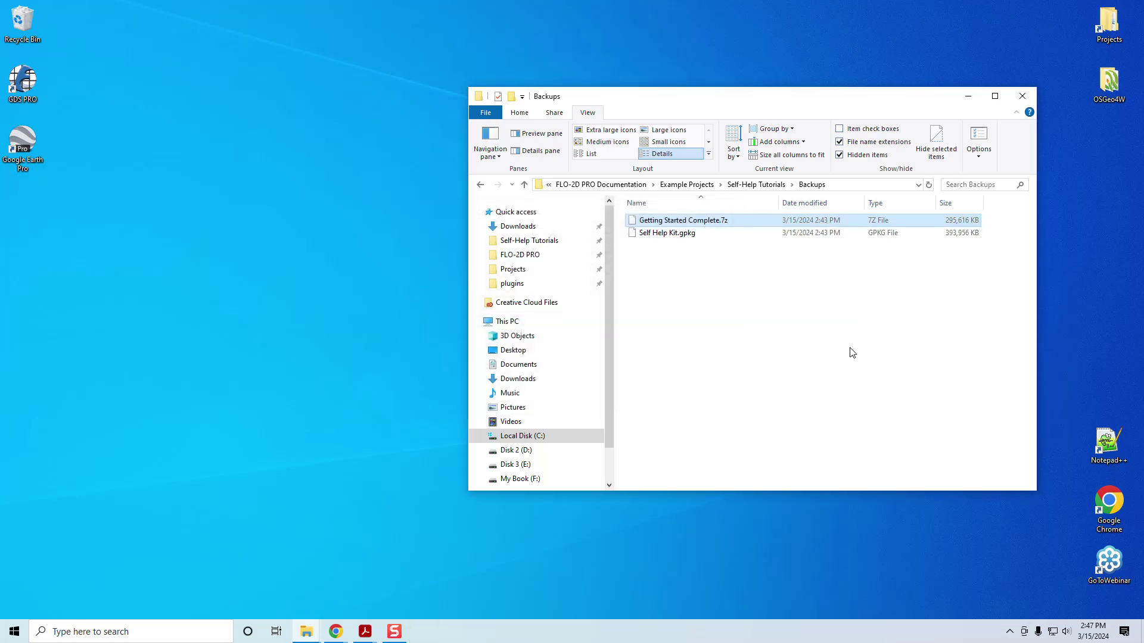
Restore the extracted Self Help Kit.gpkg from Backups to the Self-Help Tutorials folder.
{"action": "left_click", "coordinate": [678, 237]}
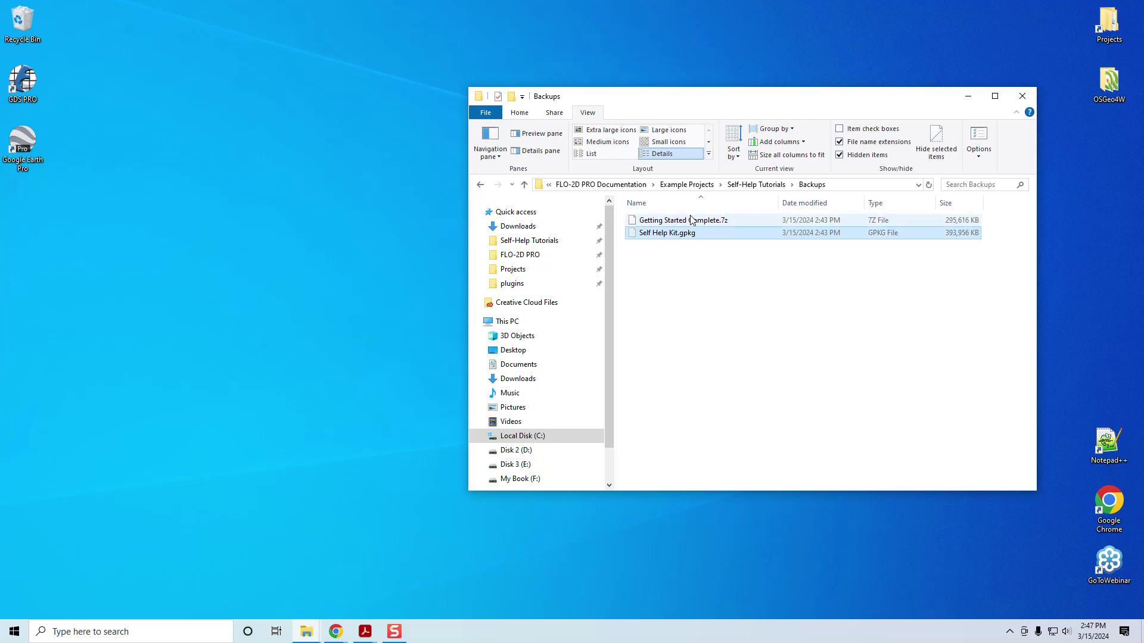
{"action": "left_click", "coordinate": [756, 185]}
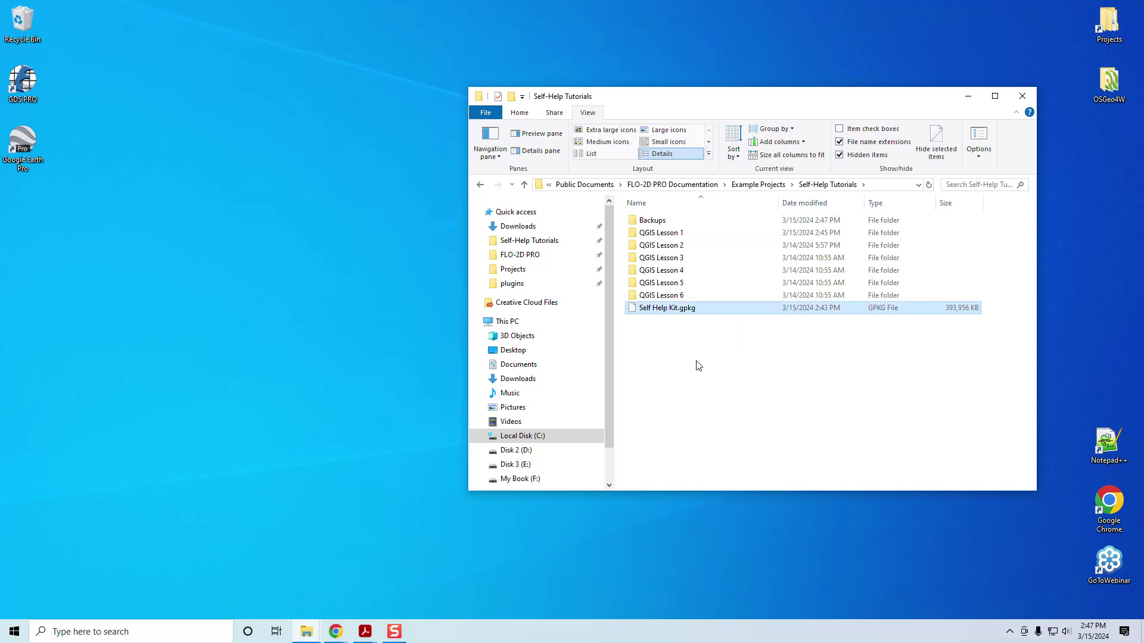
Try to open Self Help Kit.gpkg directly from the Self-Help Tutorials folder.
{"action": "double_click", "coordinate": [675, 310]}
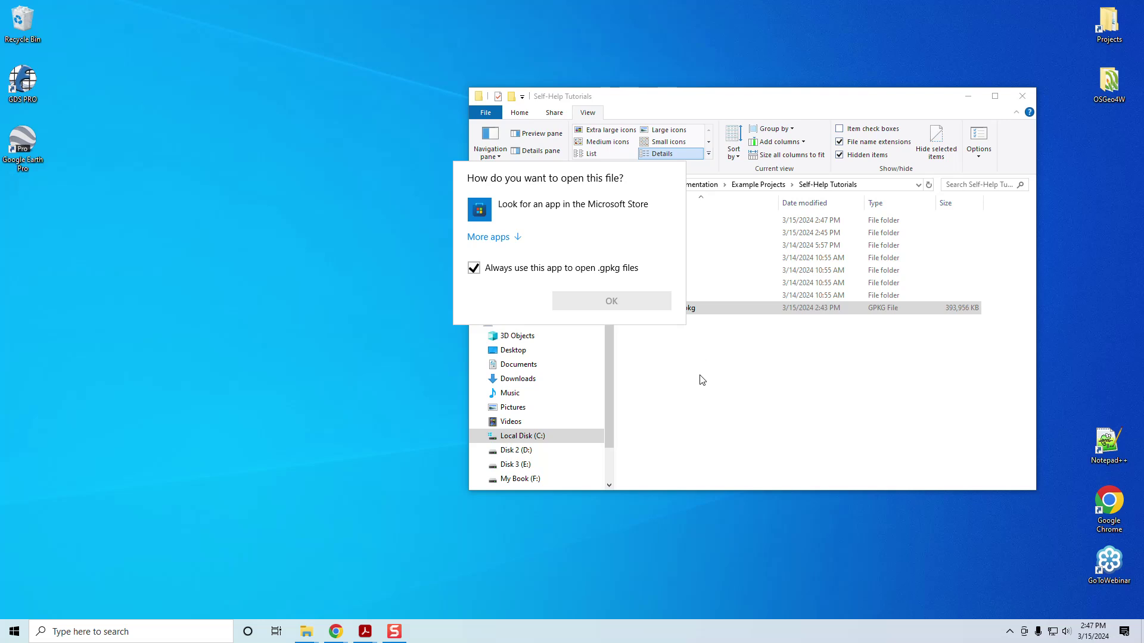
{"action": "key", "text": "Escape"}
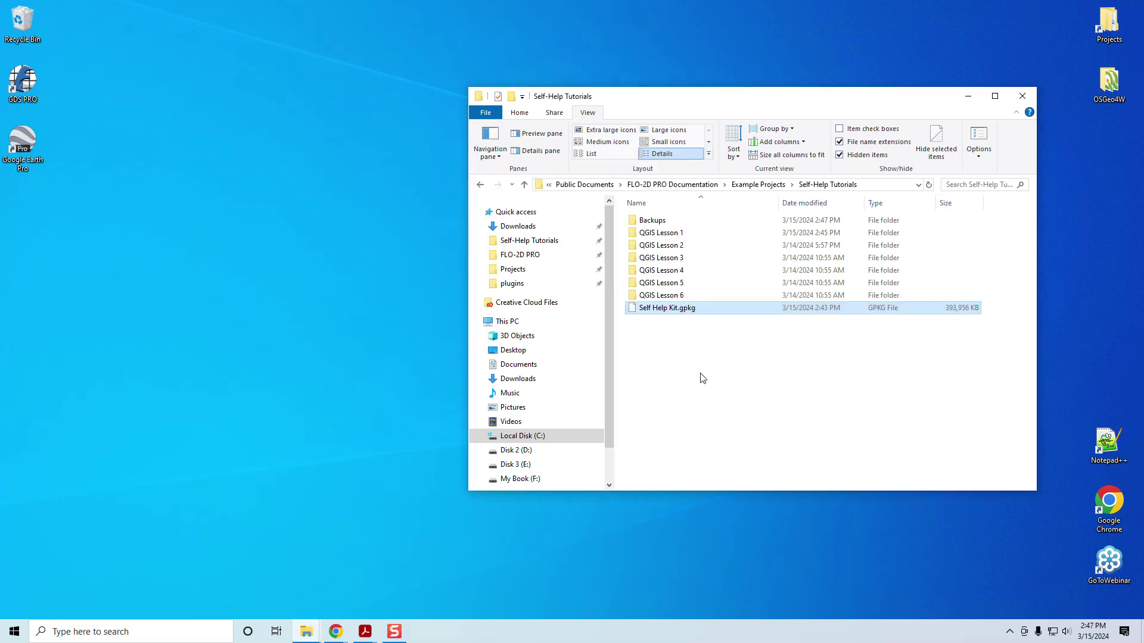
{"action": "double_click", "coordinate": [672, 313]}
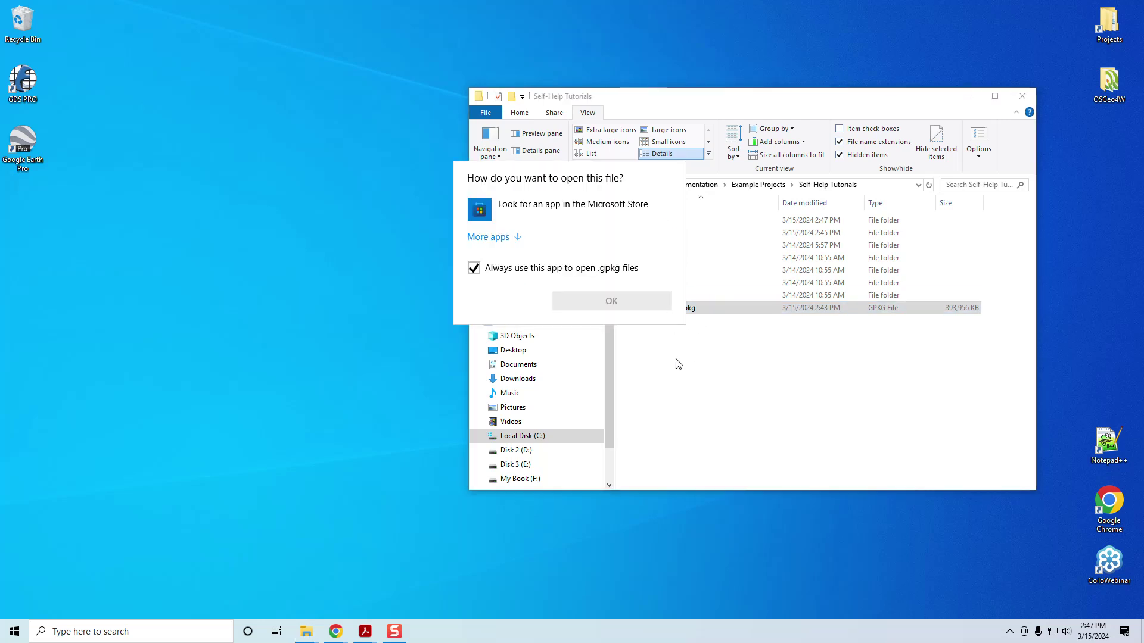
{"action": "key", "text": "Escape"}
Launch QGIS Desktop 3.28.14 and dismiss the Python error notice.
{"action": "left_click", "coordinate": [170, 630]}
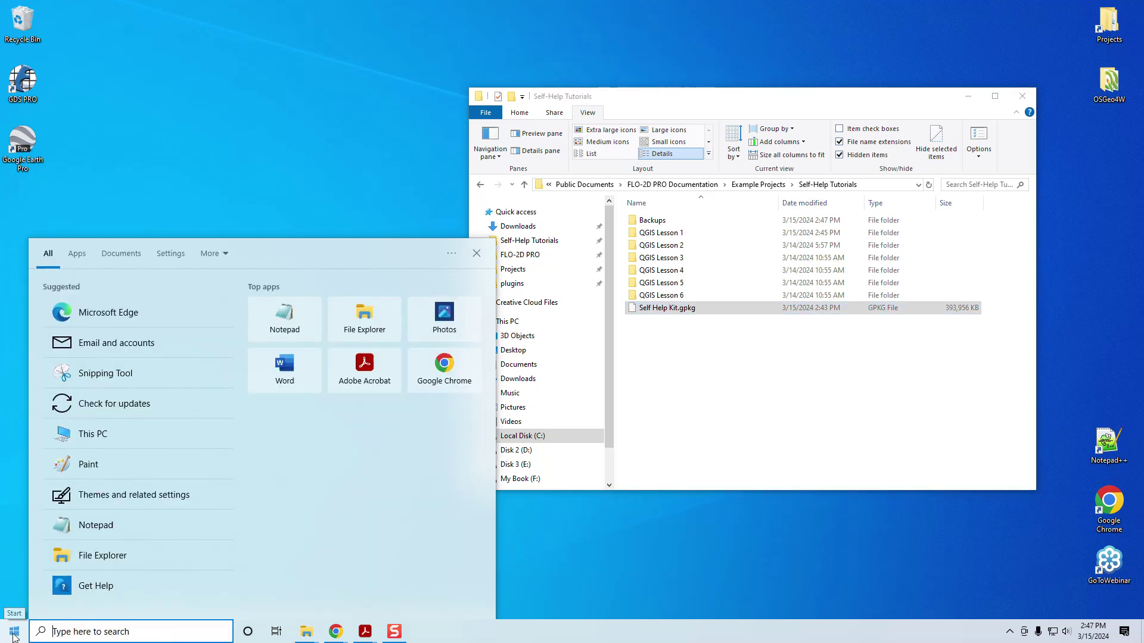
{"action": "left_click", "coordinate": [14, 634]}
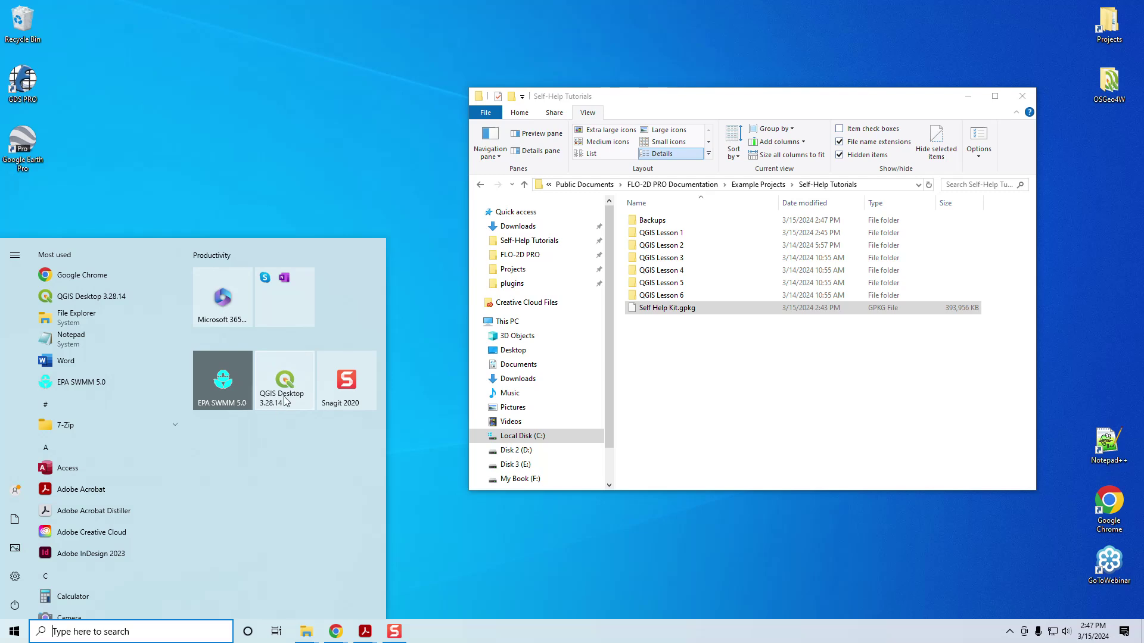
{"action": "left_click", "coordinate": [153, 632]}
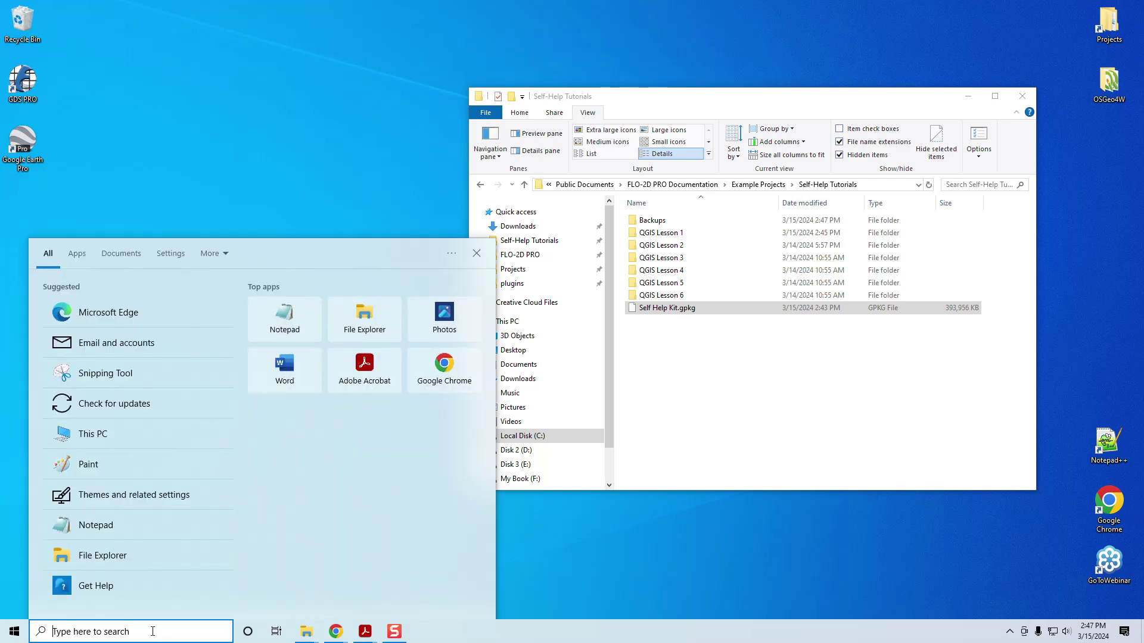
{"action": "type", "text": "qgis"}
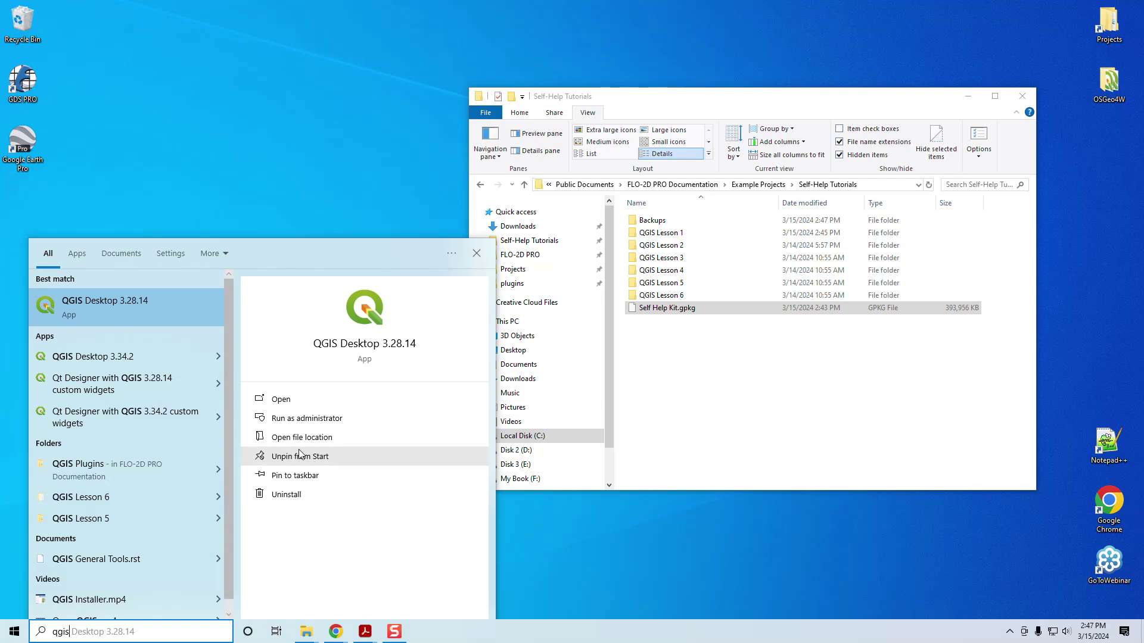
{"action": "left_click", "coordinate": [141, 300]}
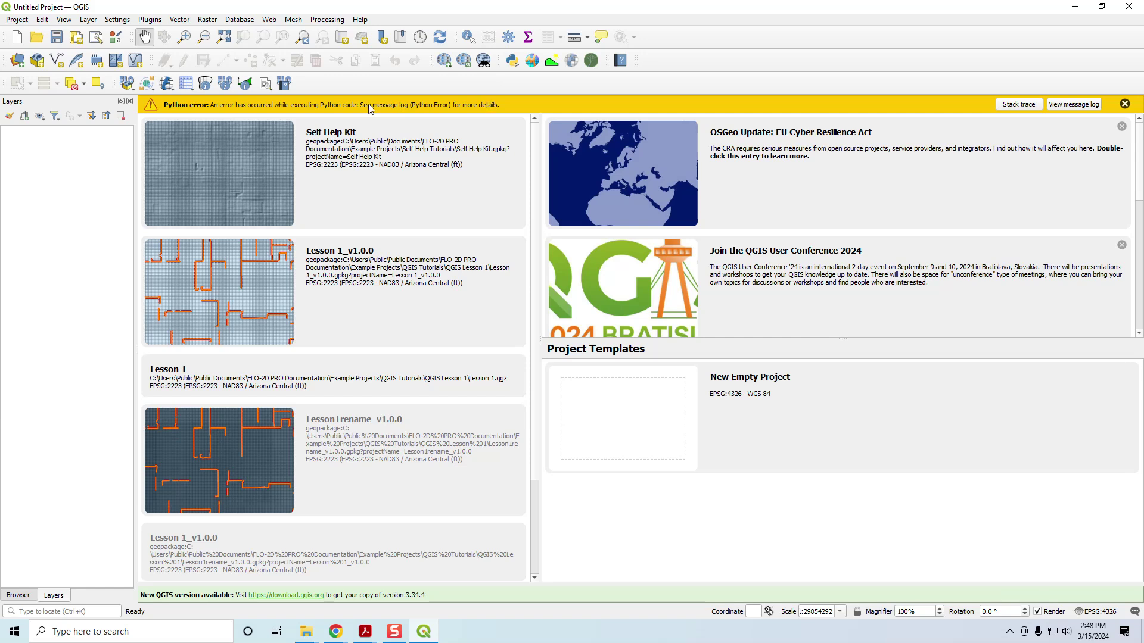
{"action": "left_click", "coordinate": [1123, 106]}
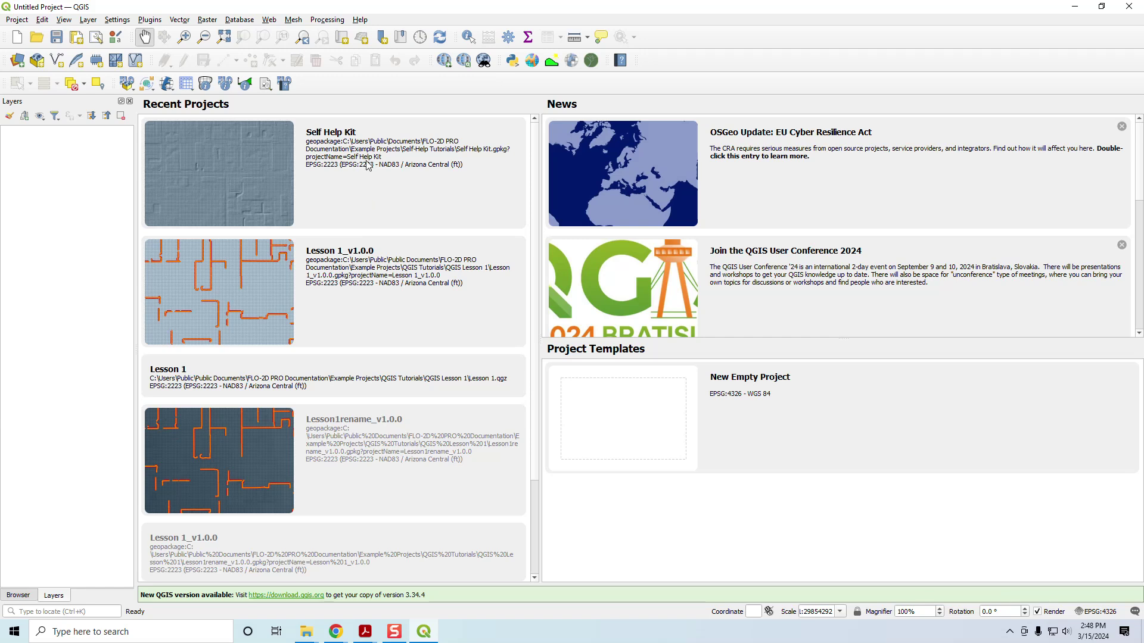
Open Self Help Kit.gpkg from the Self-Help Tutorials folder through the FLO-2D plugin, load its model and expand the project's layer group.
{"action": "left_click", "coordinate": [373, 183]}
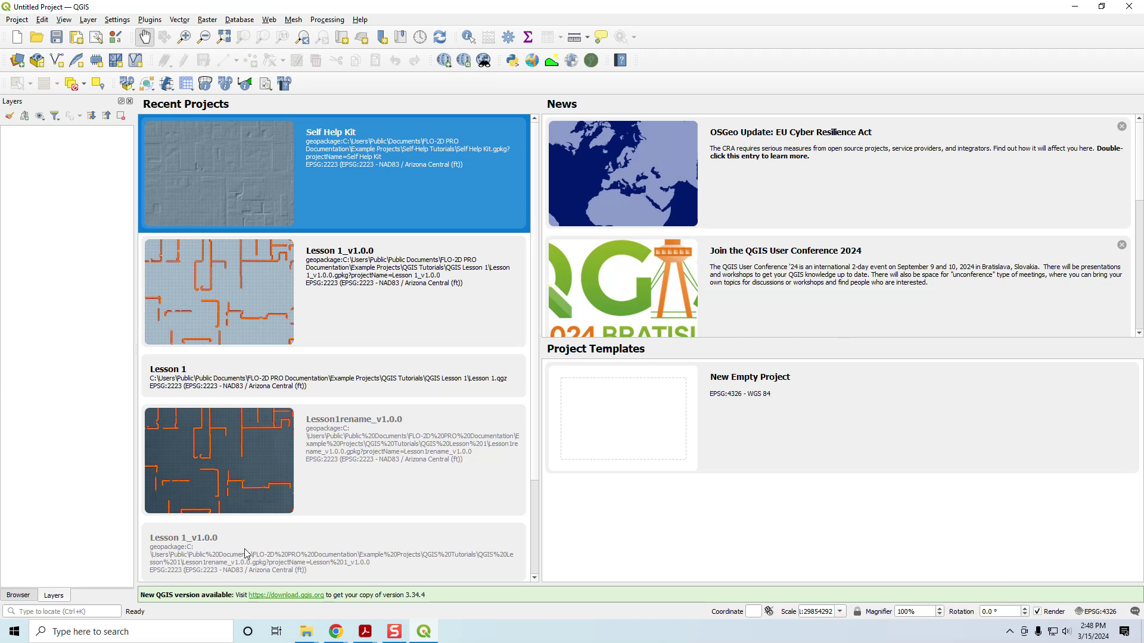
{"action": "left_click", "coordinate": [128, 84]}
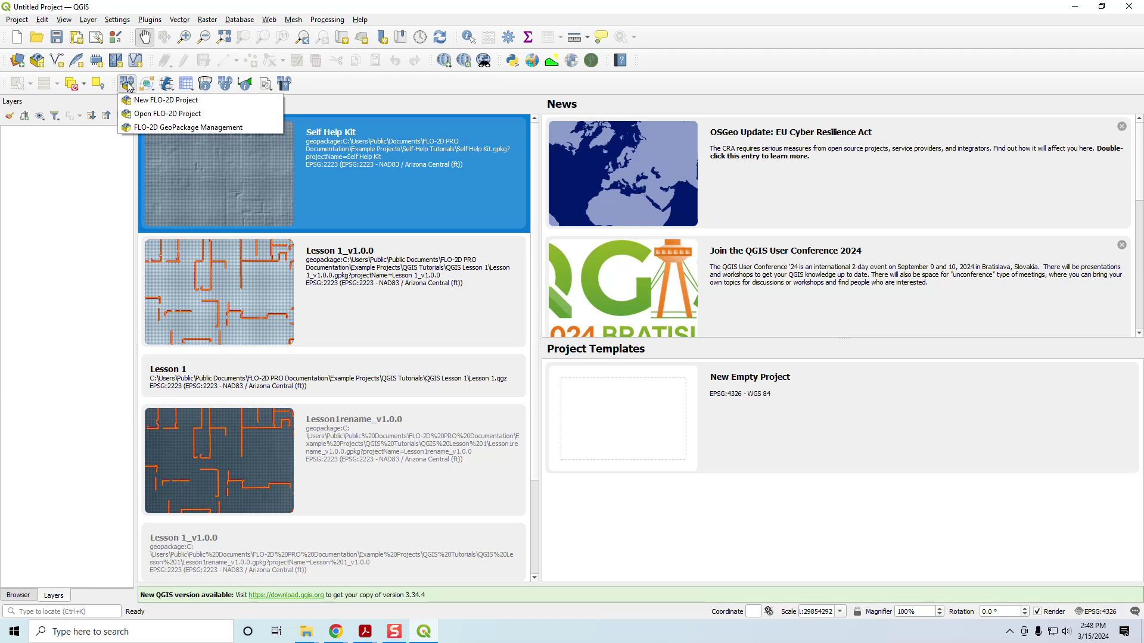
{"action": "left_click", "coordinate": [143, 126]}
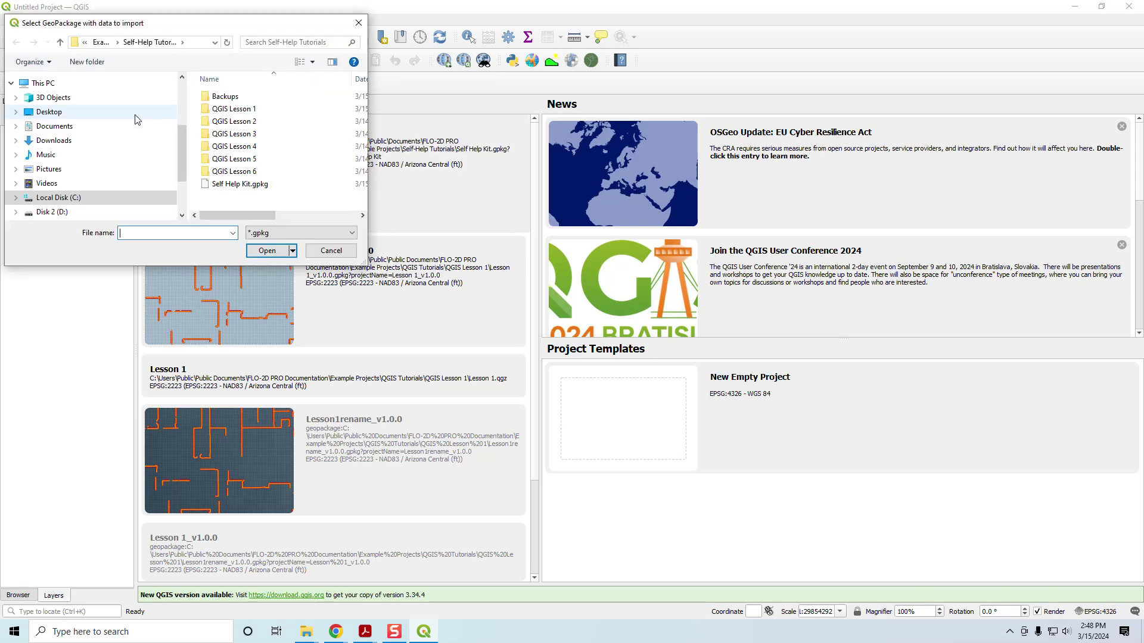
{"action": "left_click", "coordinate": [232, 184]}
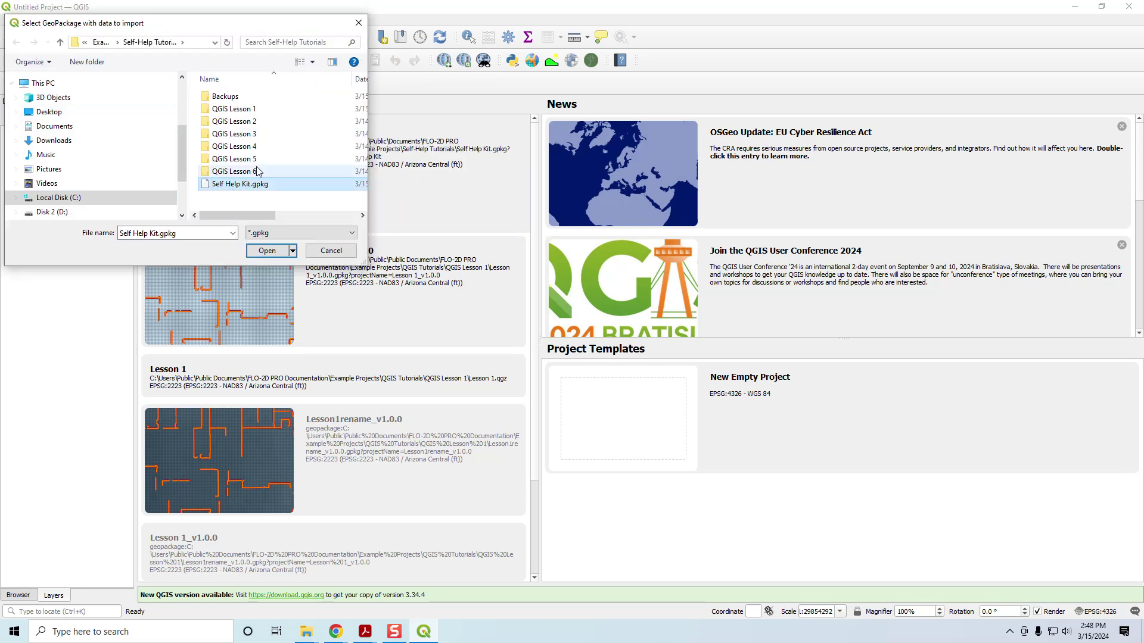
{"action": "left_click", "coordinate": [271, 250]}
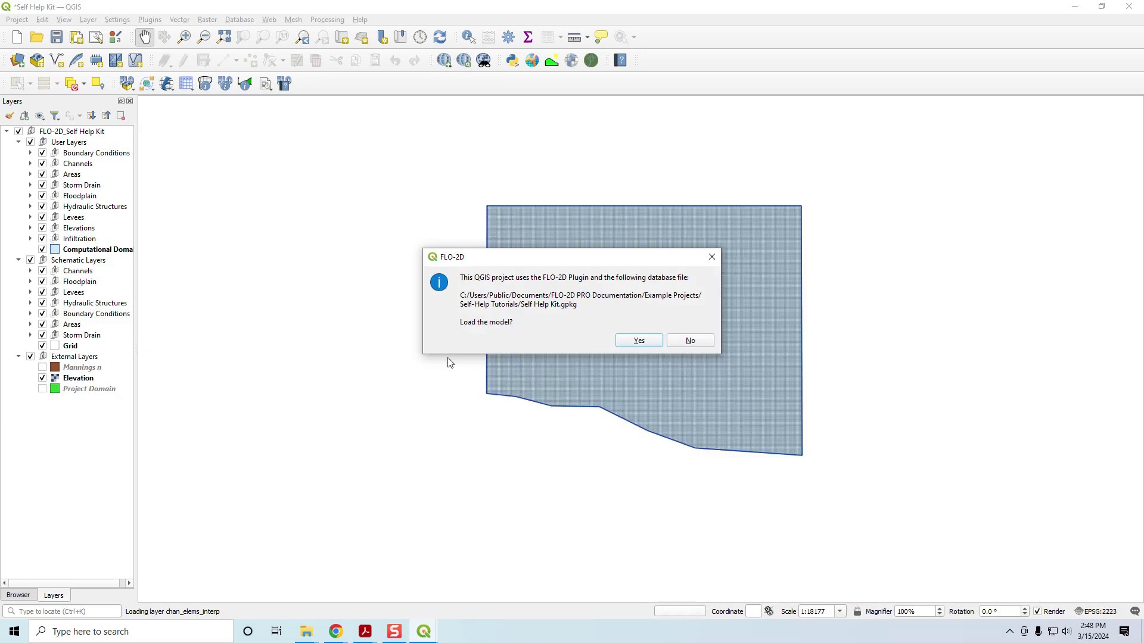
{"action": "left_click", "coordinate": [638, 340]}
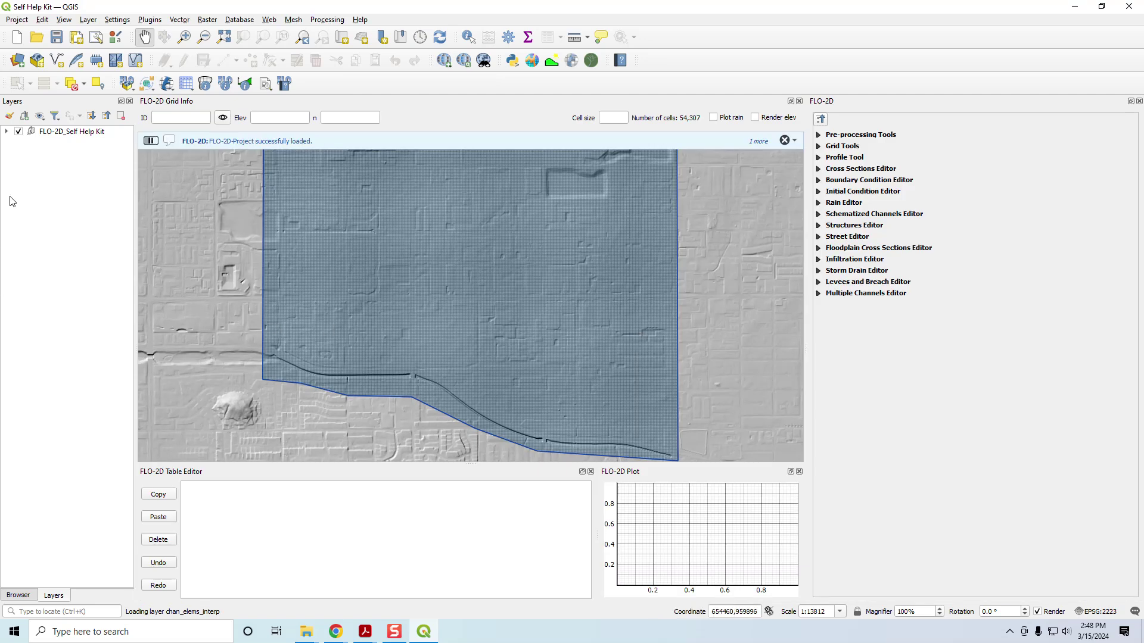
{"action": "left_click", "coordinate": [7, 132]}
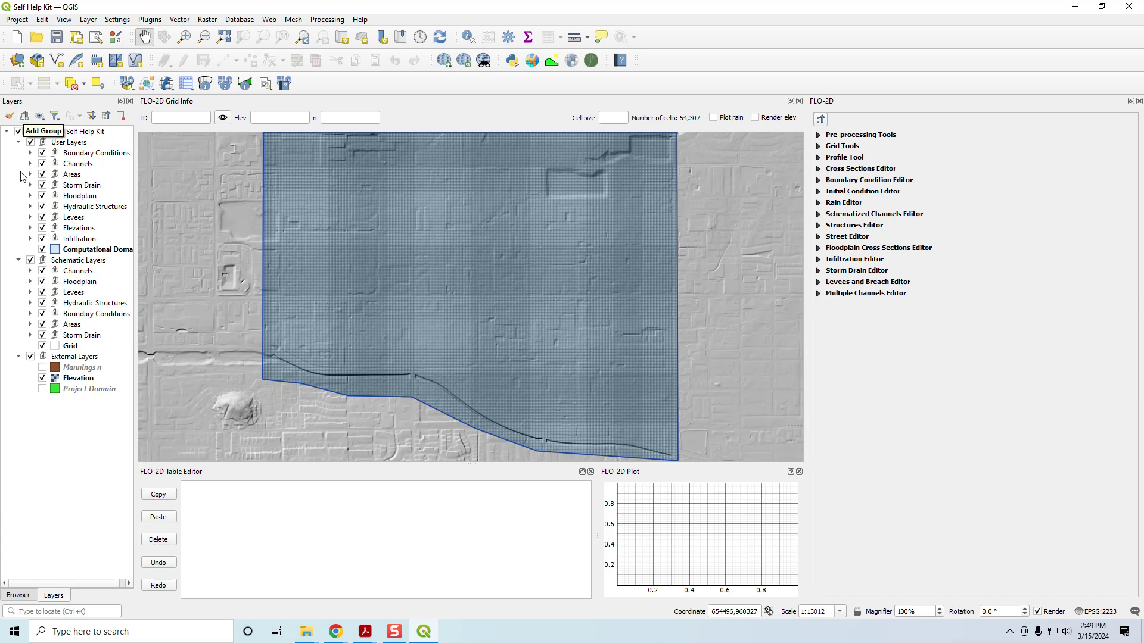
Add a new layer group named Results below the existing project layers.
{"action": "right_click", "coordinate": [63, 450]}
{"action": "left_click", "coordinate": [99, 456]}
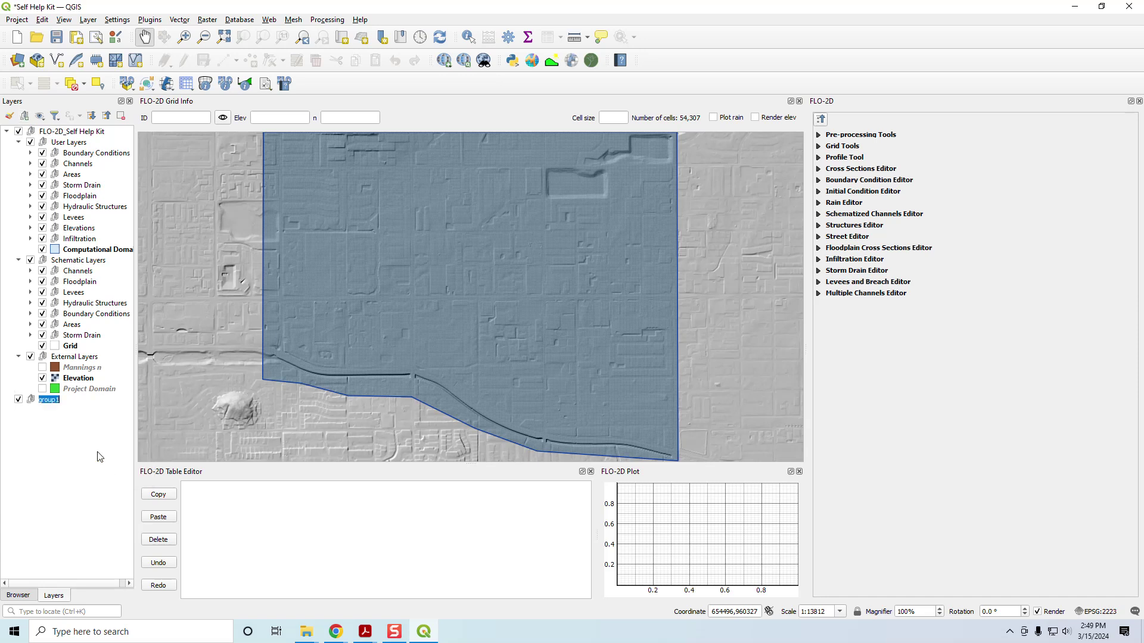
{"action": "type", "text": "Results"}
{"action": "key", "text": "Return"}
Remove the Results group from the layer tree.
{"action": "right_click", "coordinate": [57, 404]}
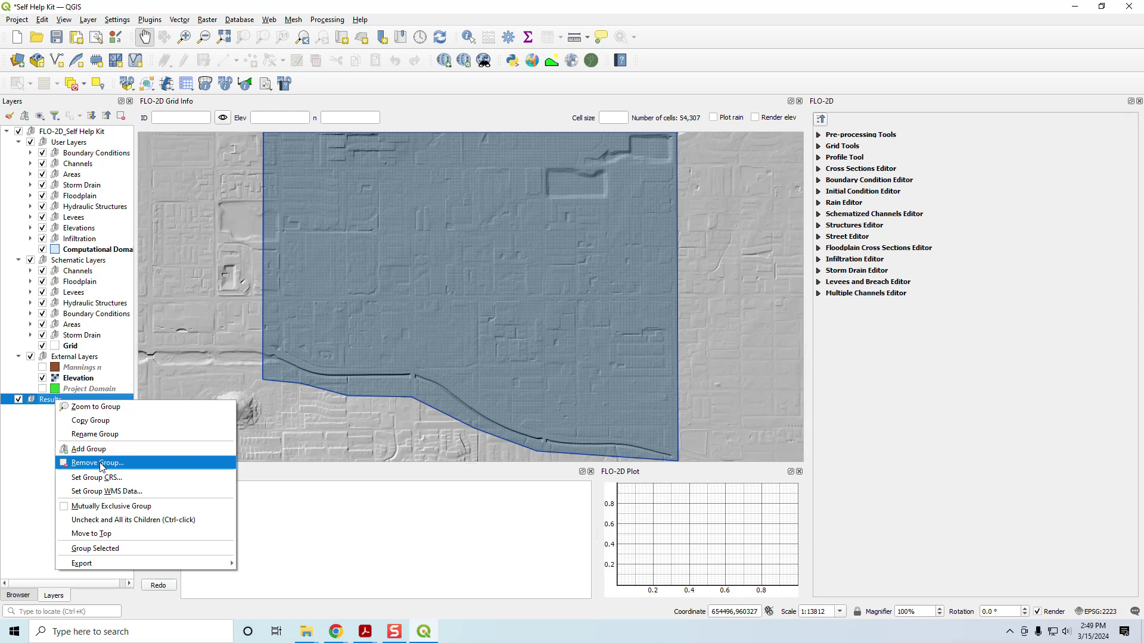
{"action": "right_click", "coordinate": [29, 420]}
{"action": "right_click", "coordinate": [45, 400]}
{"action": "key", "text": "r"}
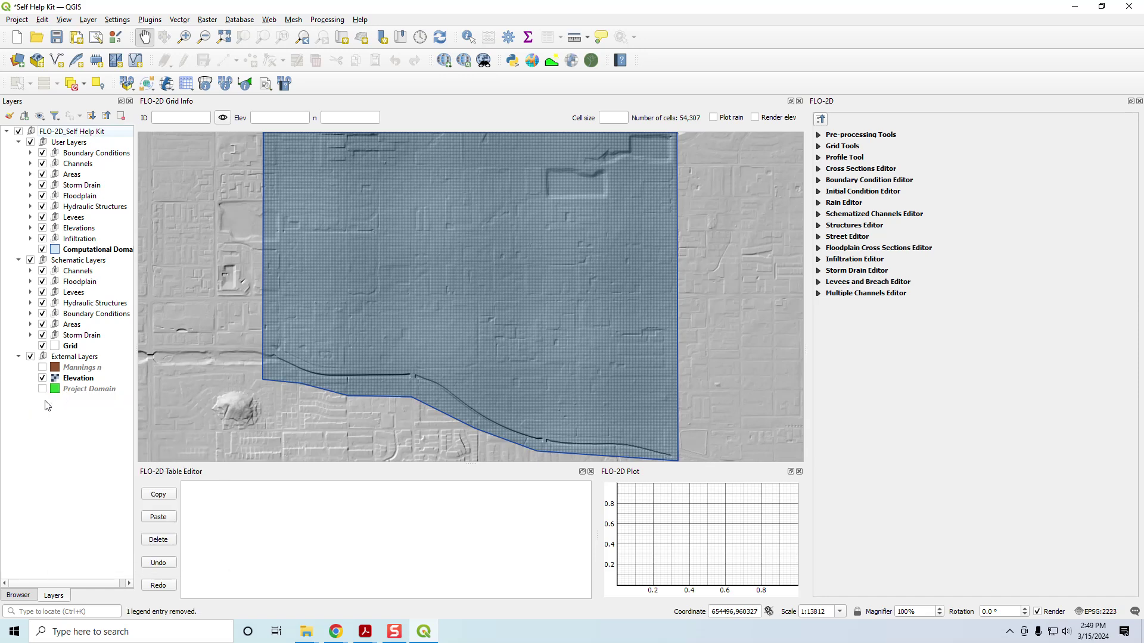
Hide all layers, then make only Computational Domain, Grid and Elevation visible along with their parent groups.
{"action": "left_click", "coordinate": [40, 116]}
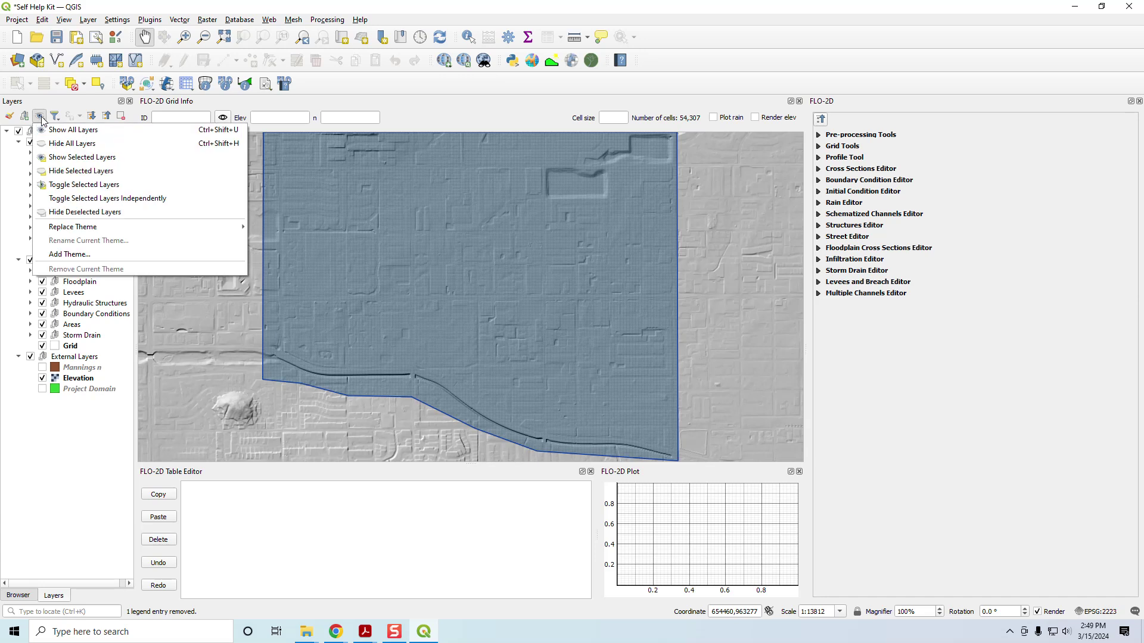
{"action": "left_click", "coordinate": [59, 146]}
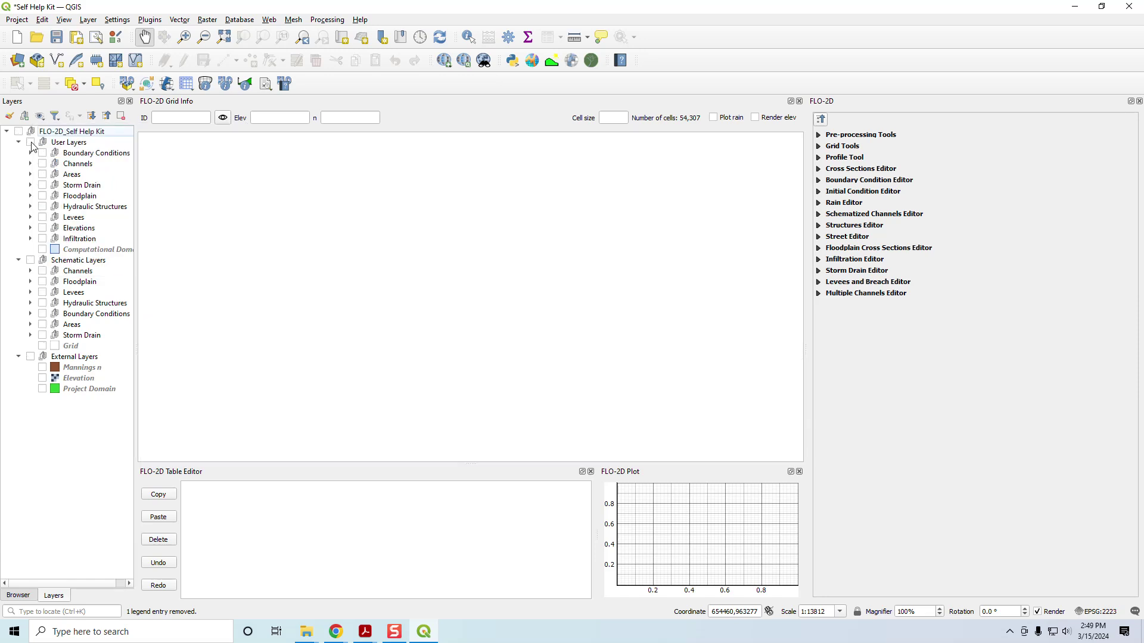
{"action": "left_click", "coordinate": [30, 142]}
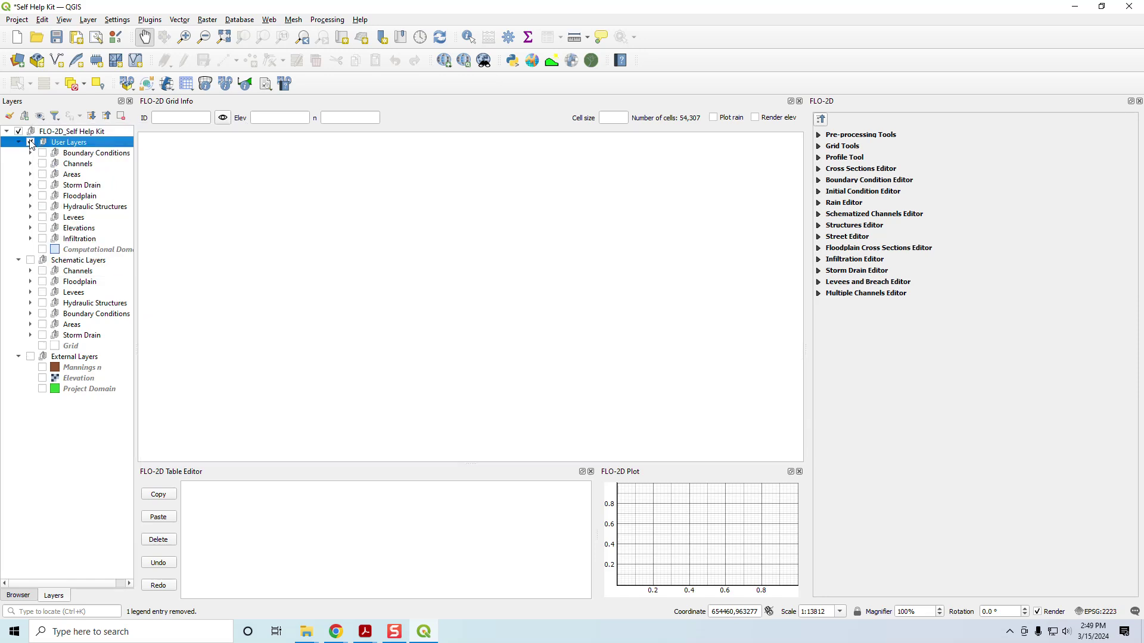
{"action": "left_click", "coordinate": [42, 249]}
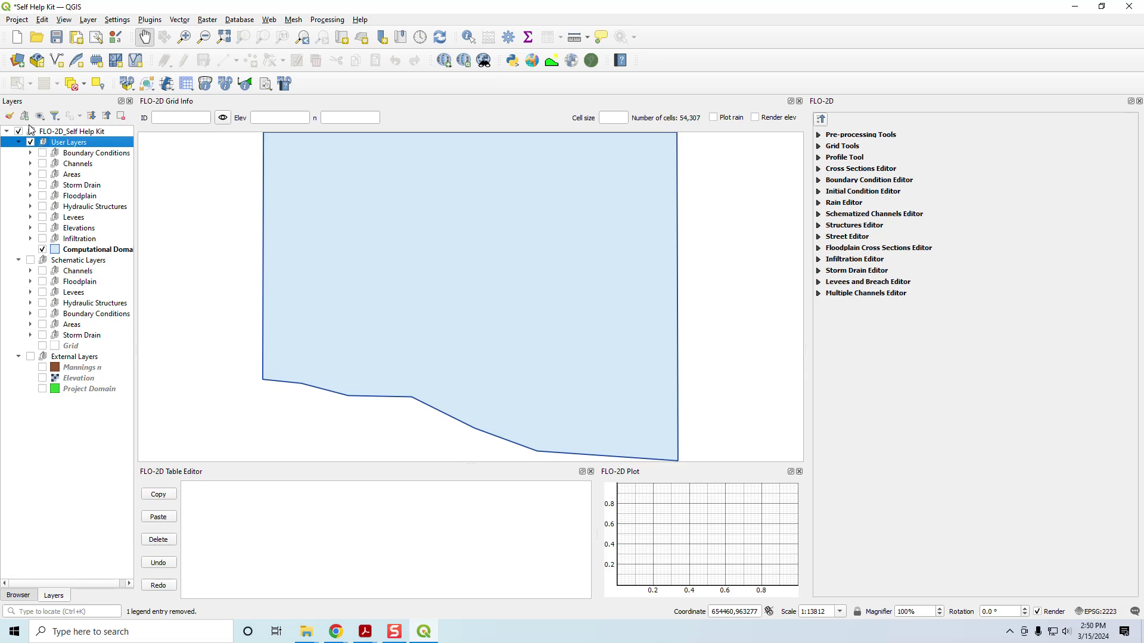
{"action": "left_click", "coordinate": [31, 356]}
{"action": "left_click", "coordinate": [42, 378]}
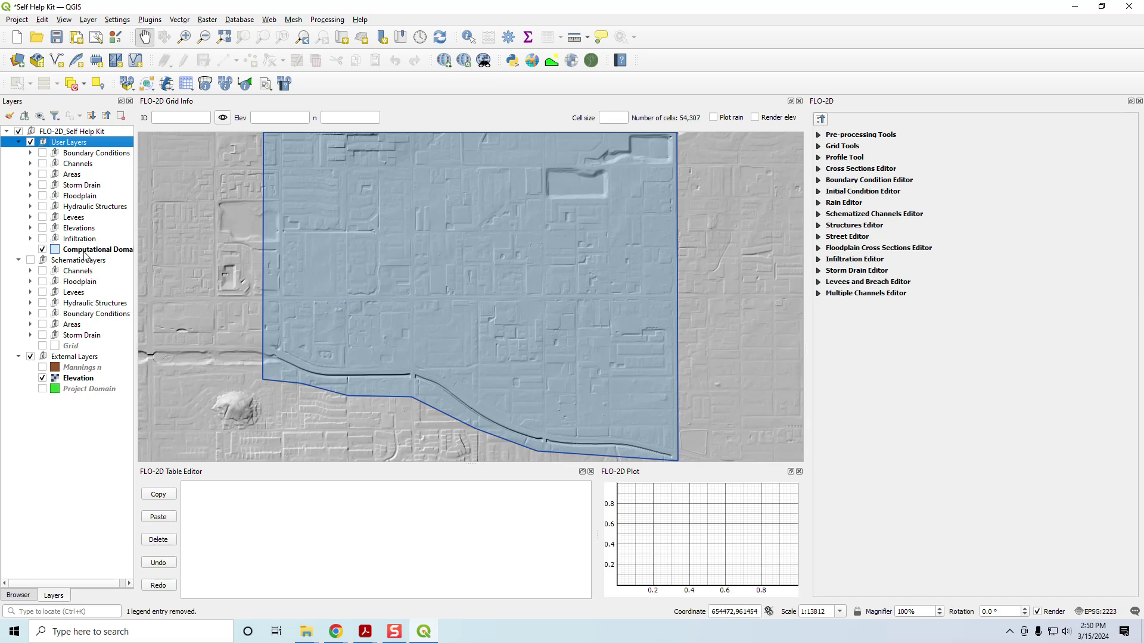
{"action": "left_click", "coordinate": [43, 345]}
{"action": "left_click", "coordinate": [43, 347]}
{"action": "left_click", "coordinate": [43, 346]}
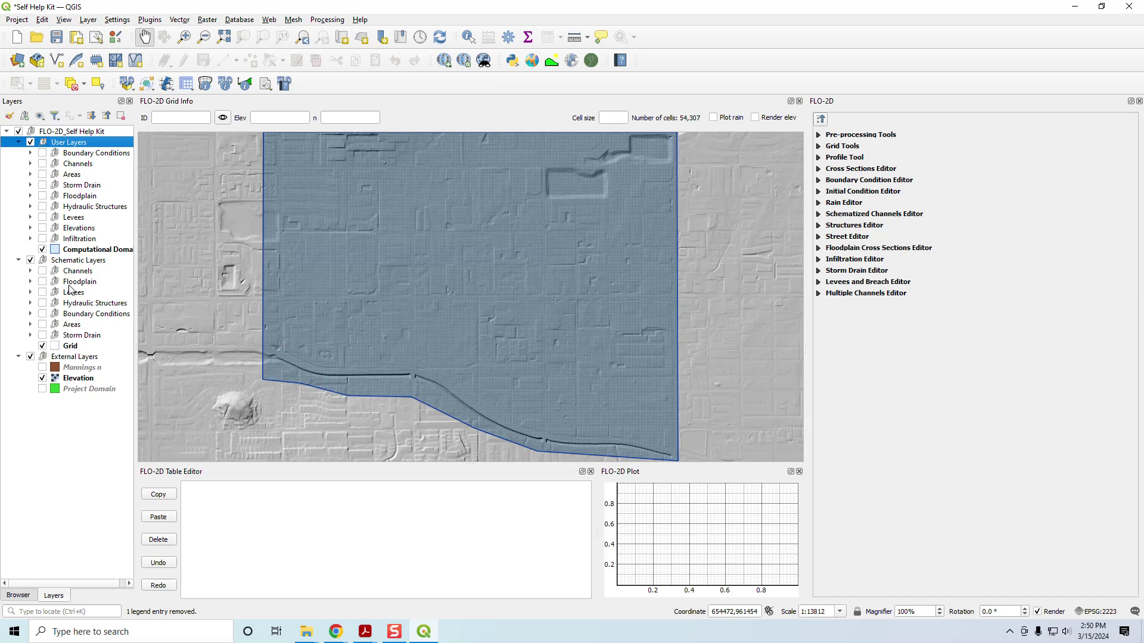
{"action": "left_click", "coordinate": [55, 116]}
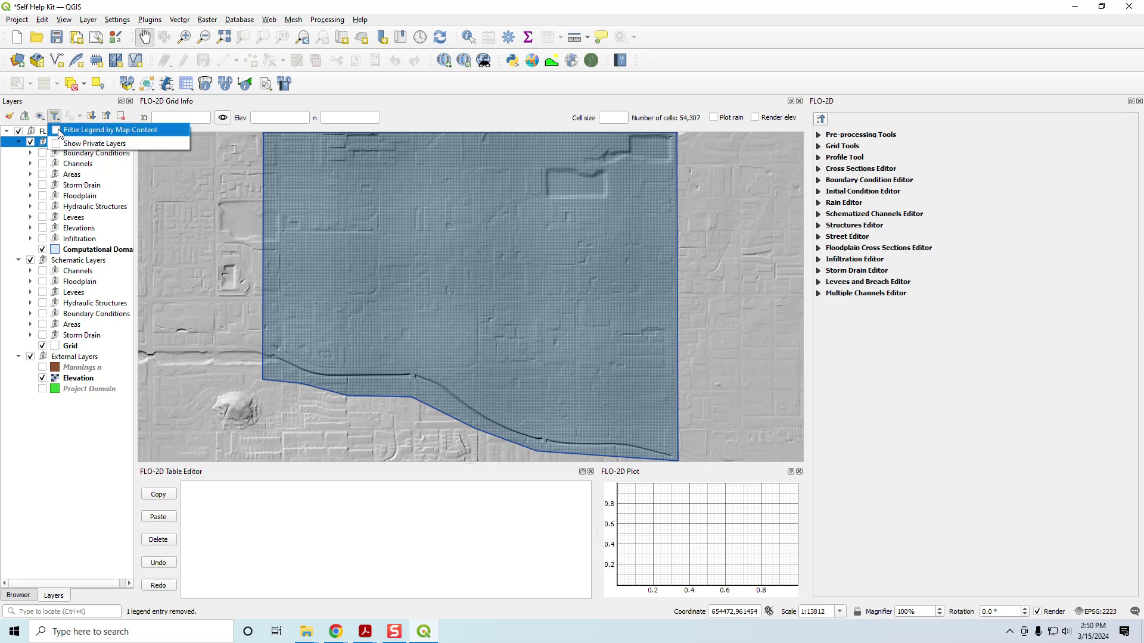
{"action": "left_click", "coordinate": [67, 384]}
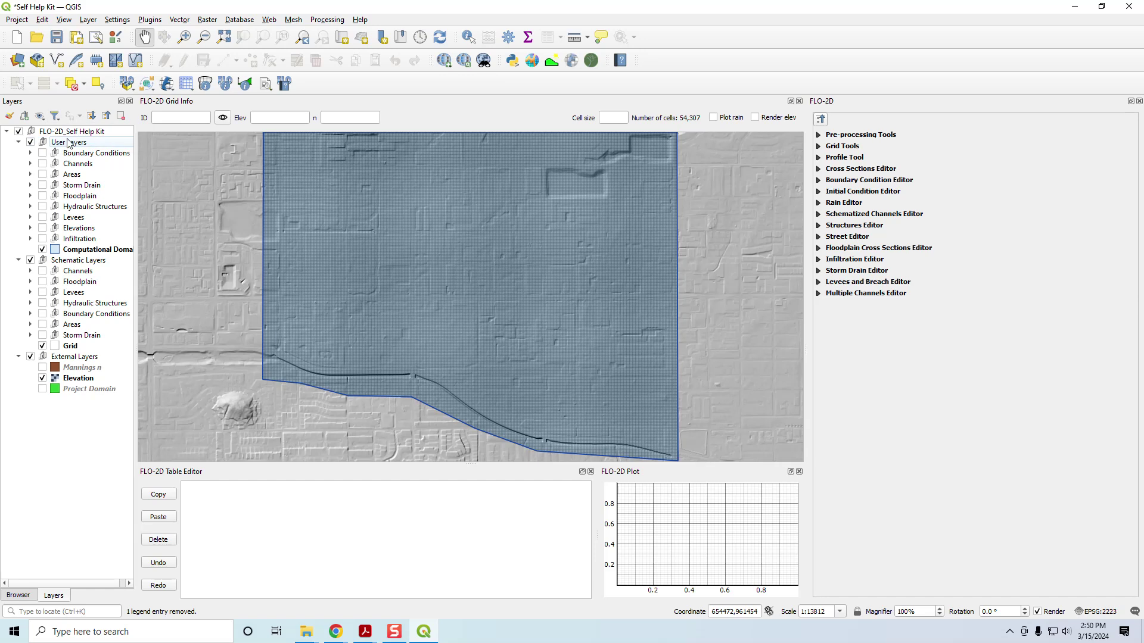
Expand and collapse the whole layer tree, reopen only the FLO-2D_Self Help Kit and User Layers groups, and select External Layers.
{"action": "left_click", "coordinate": [91, 116]}
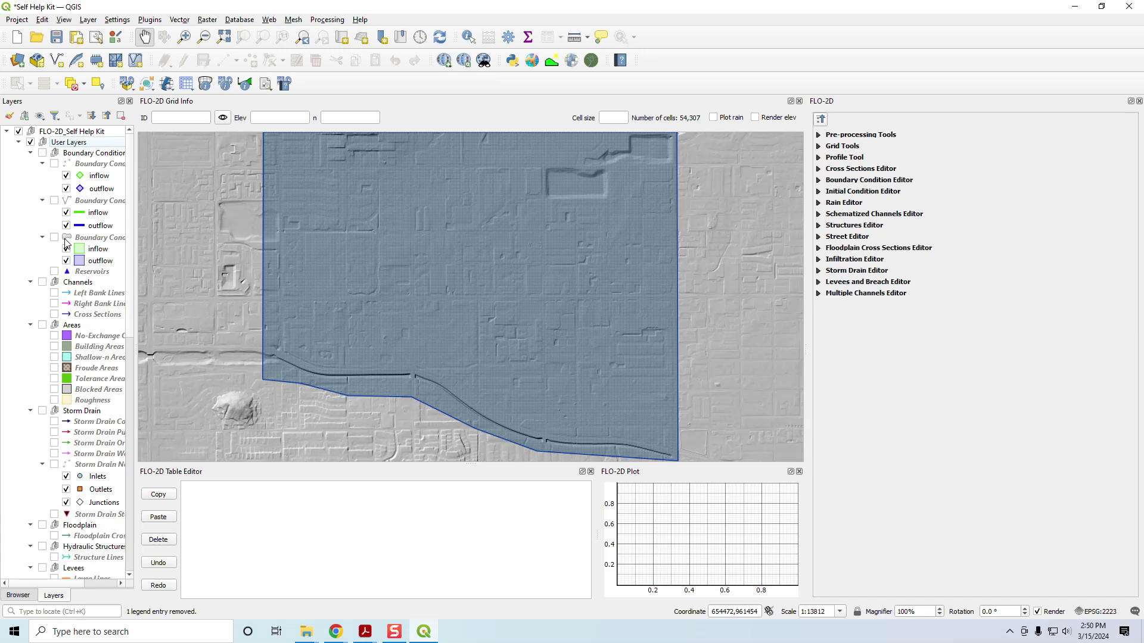
{"action": "left_click", "coordinate": [106, 116]}
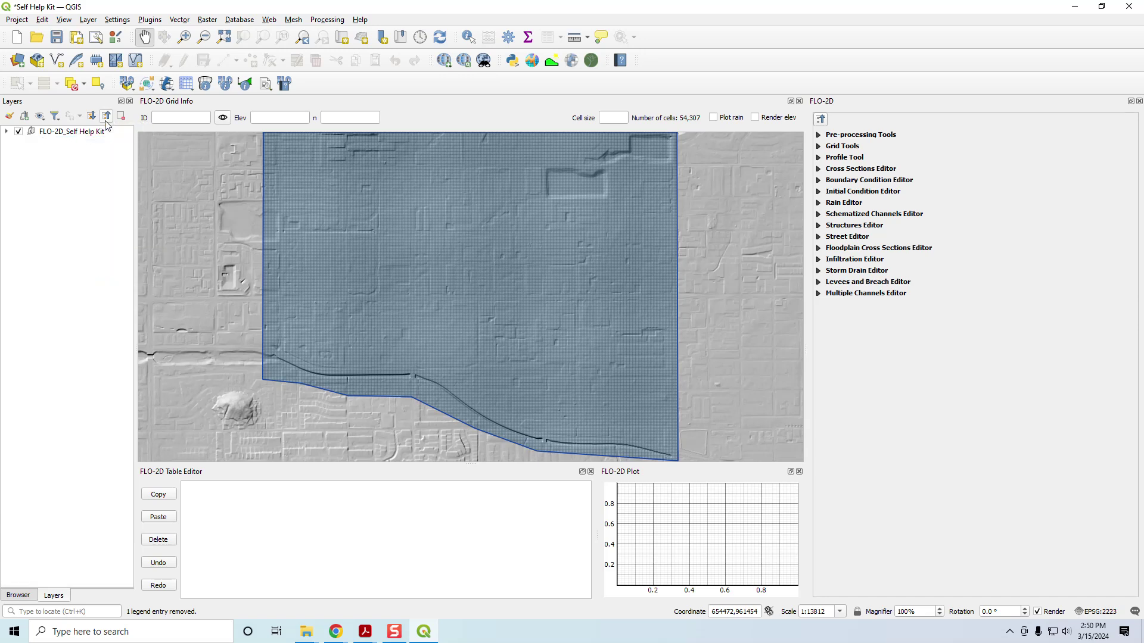
{"action": "left_click", "coordinate": [6, 131]}
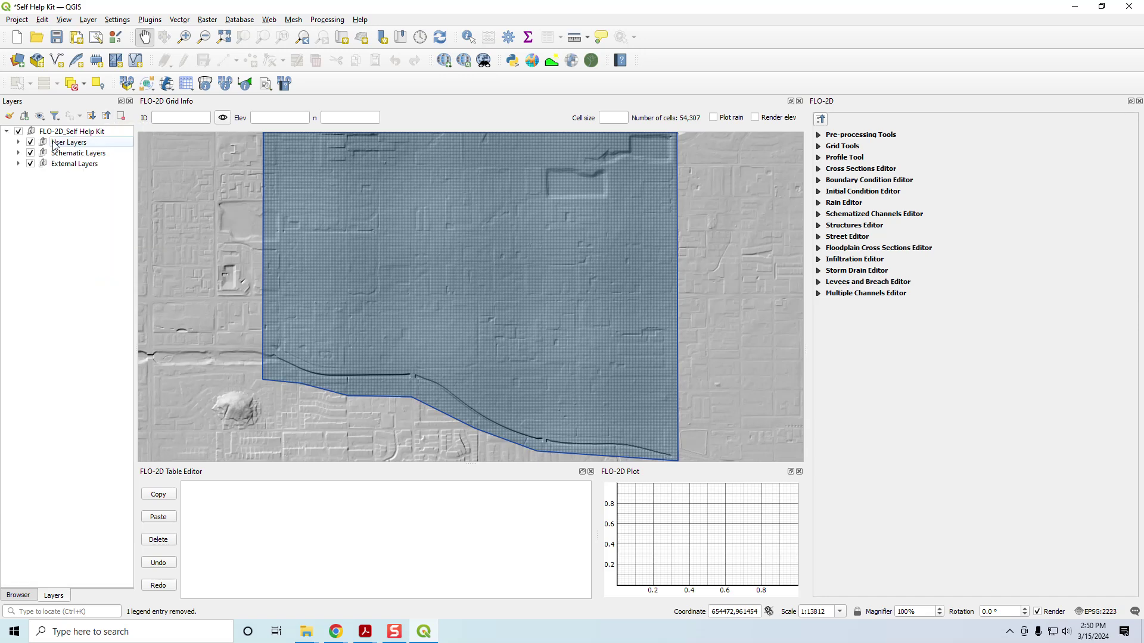
{"action": "left_click", "coordinate": [18, 142]}
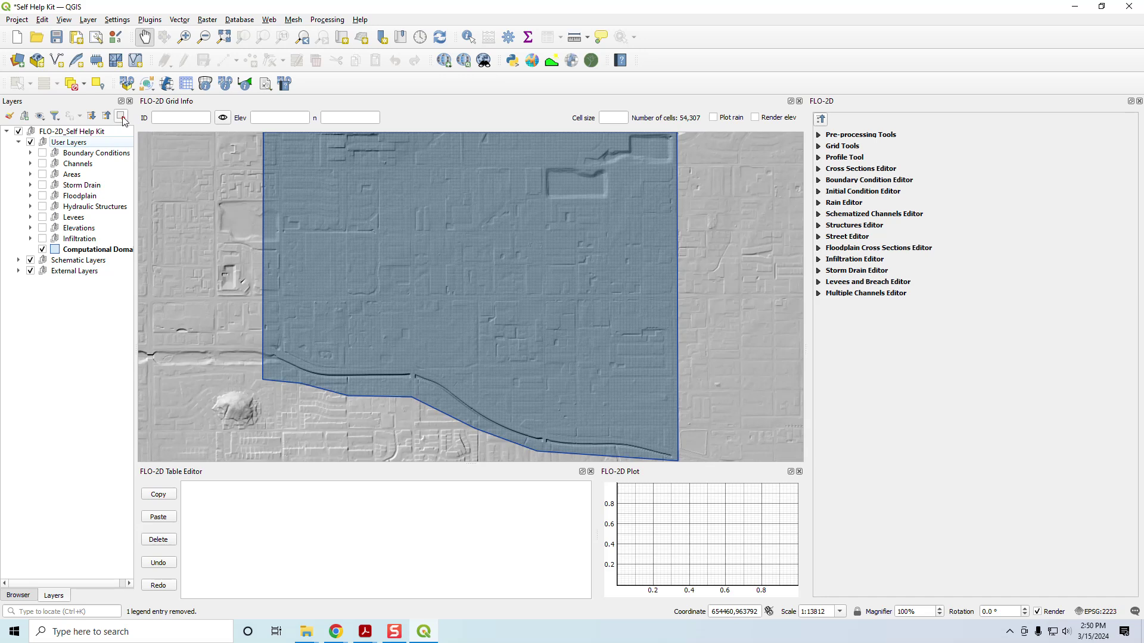
{"action": "left_click", "coordinate": [83, 273]}
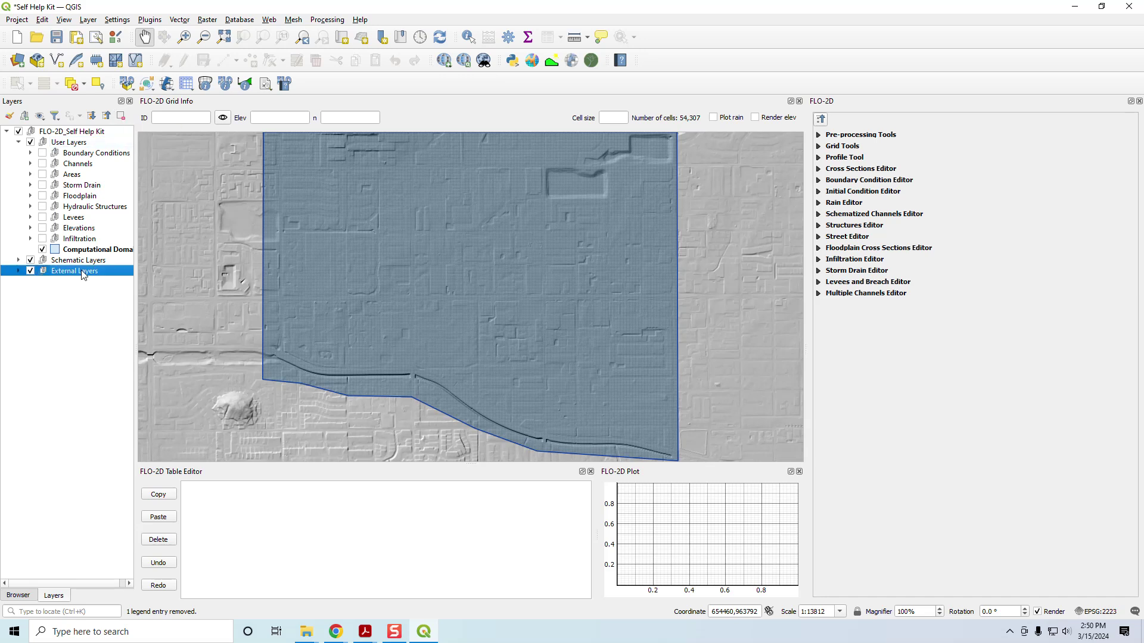